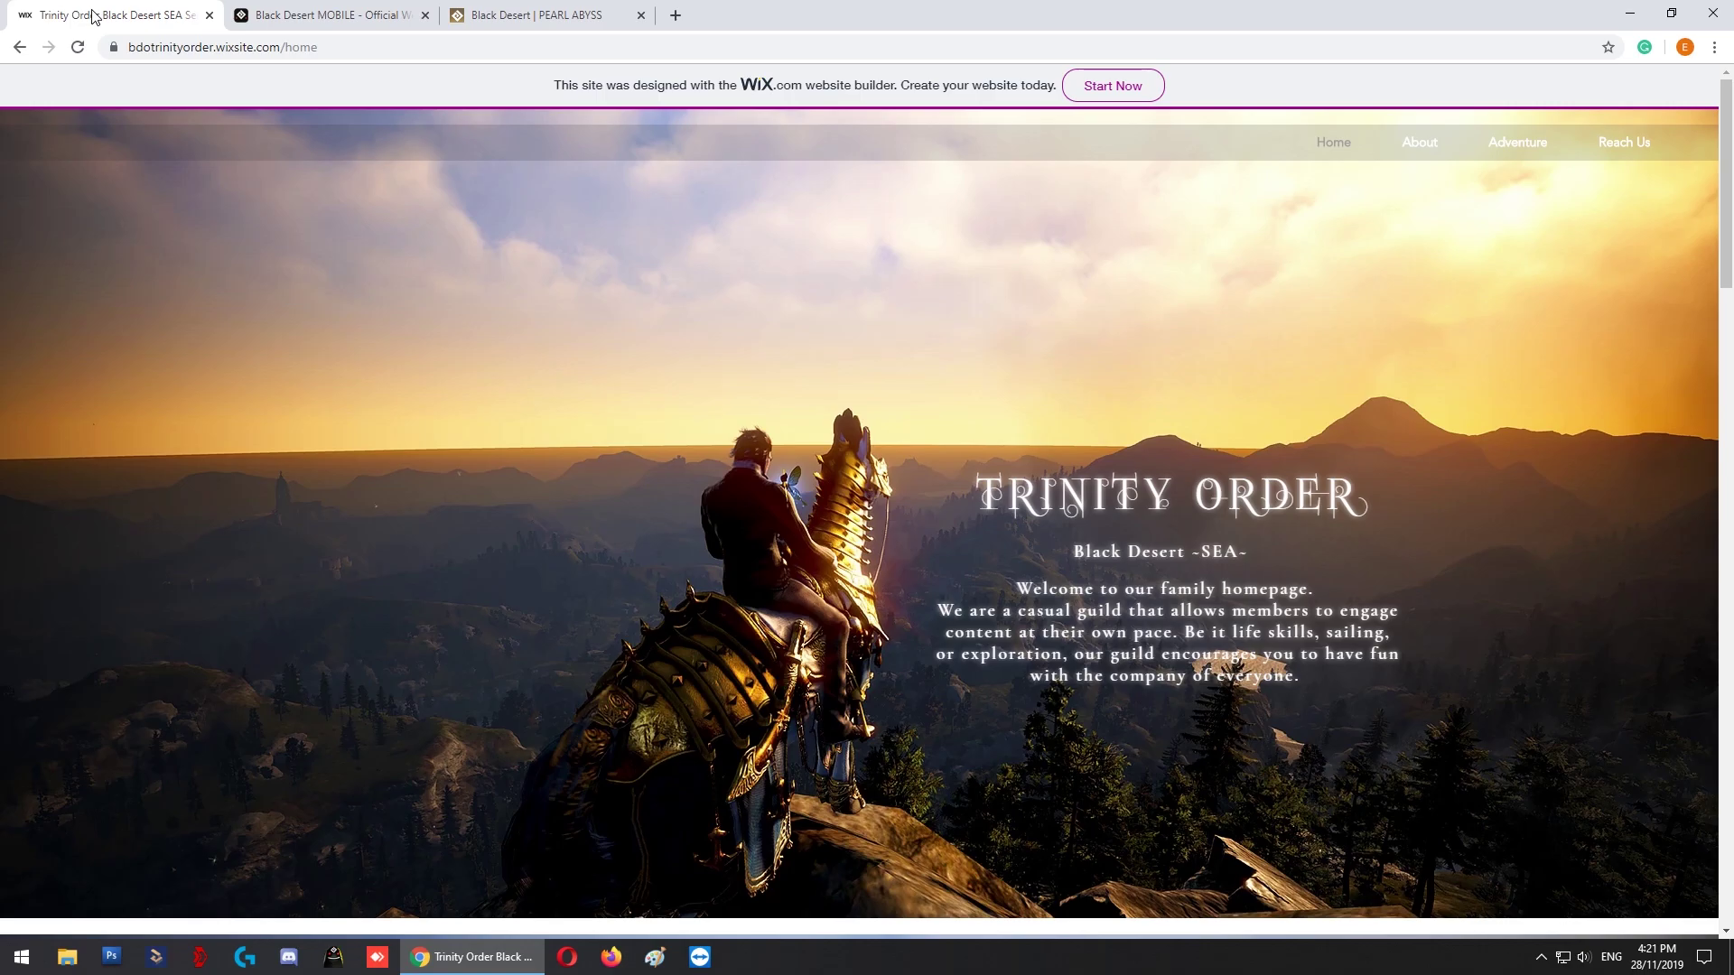
Open the Black Desert Mobile pre-registration form, check the e-mail and 01/01/1991 birth date, and accept both agreements.
left_click(328, 18)
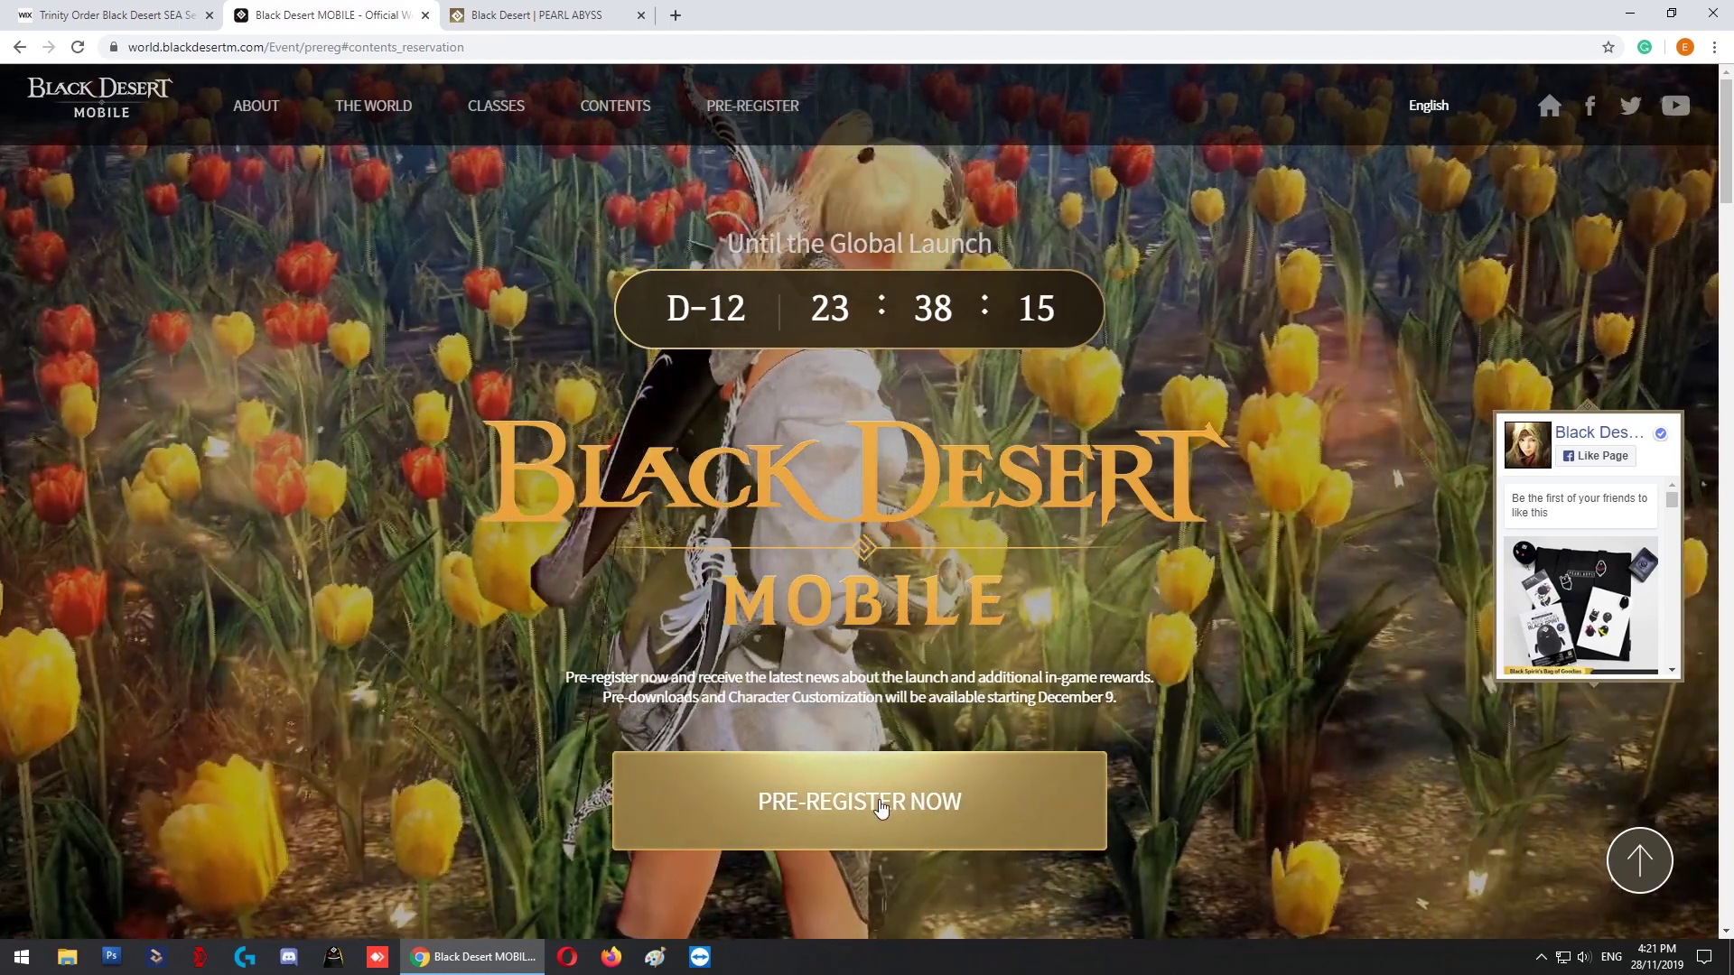
left_click(882, 804)
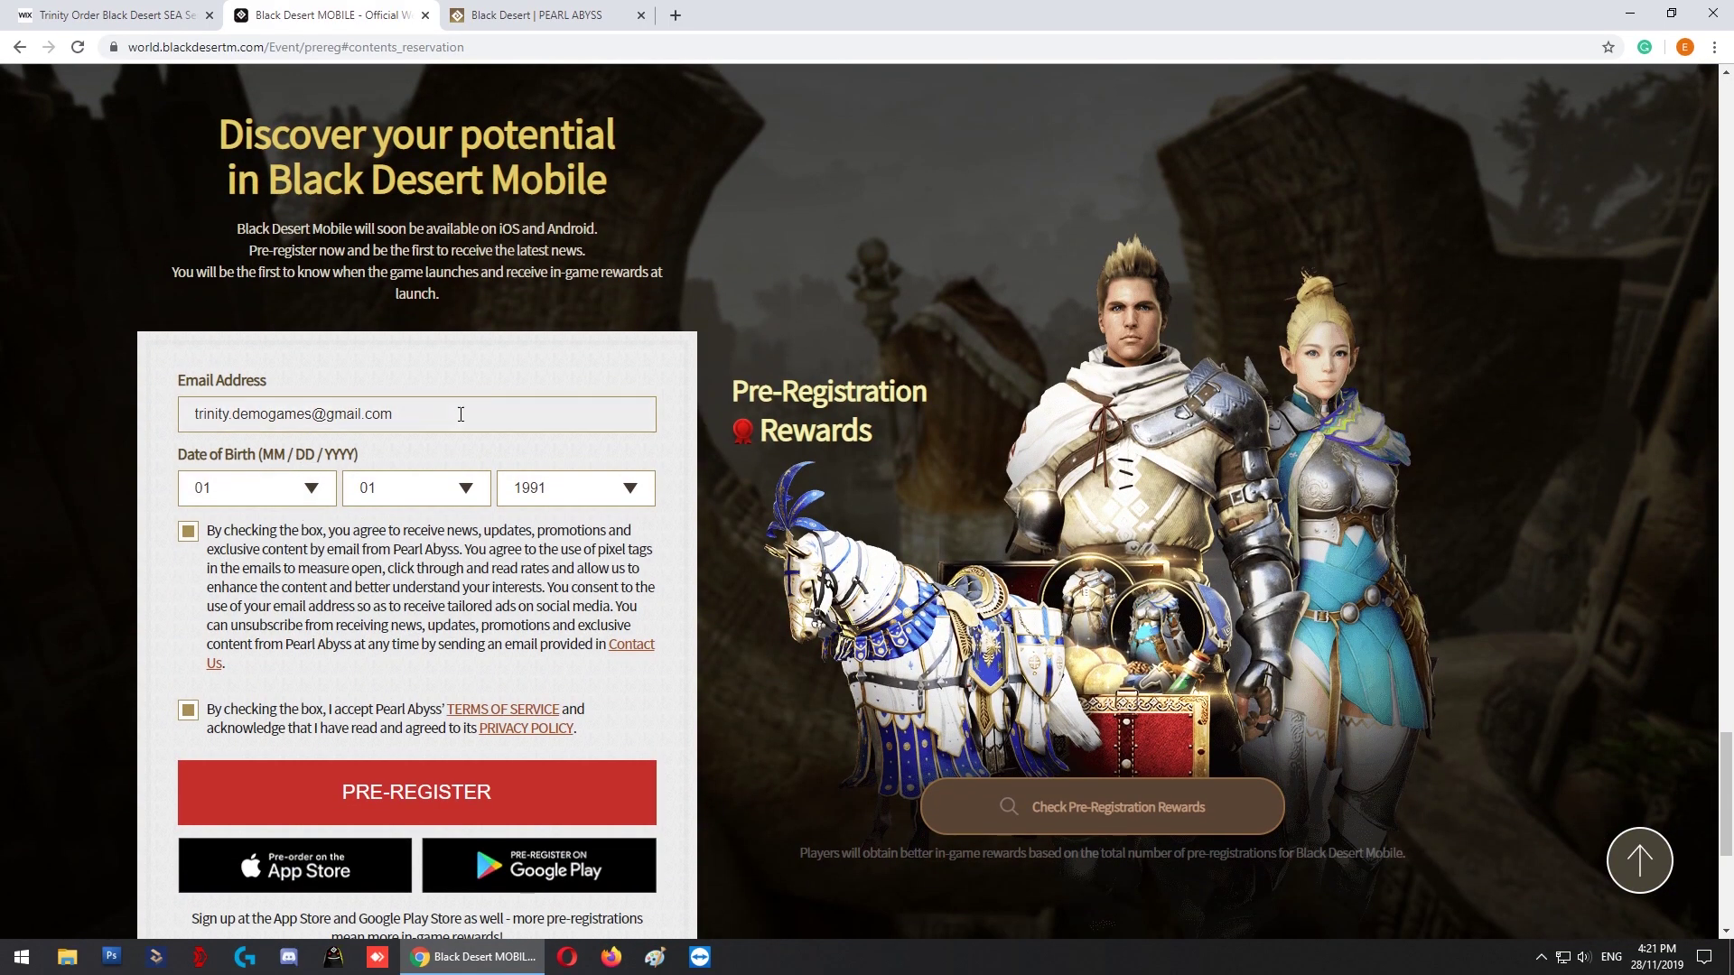
left_click_drag(460, 414, 163, 429)
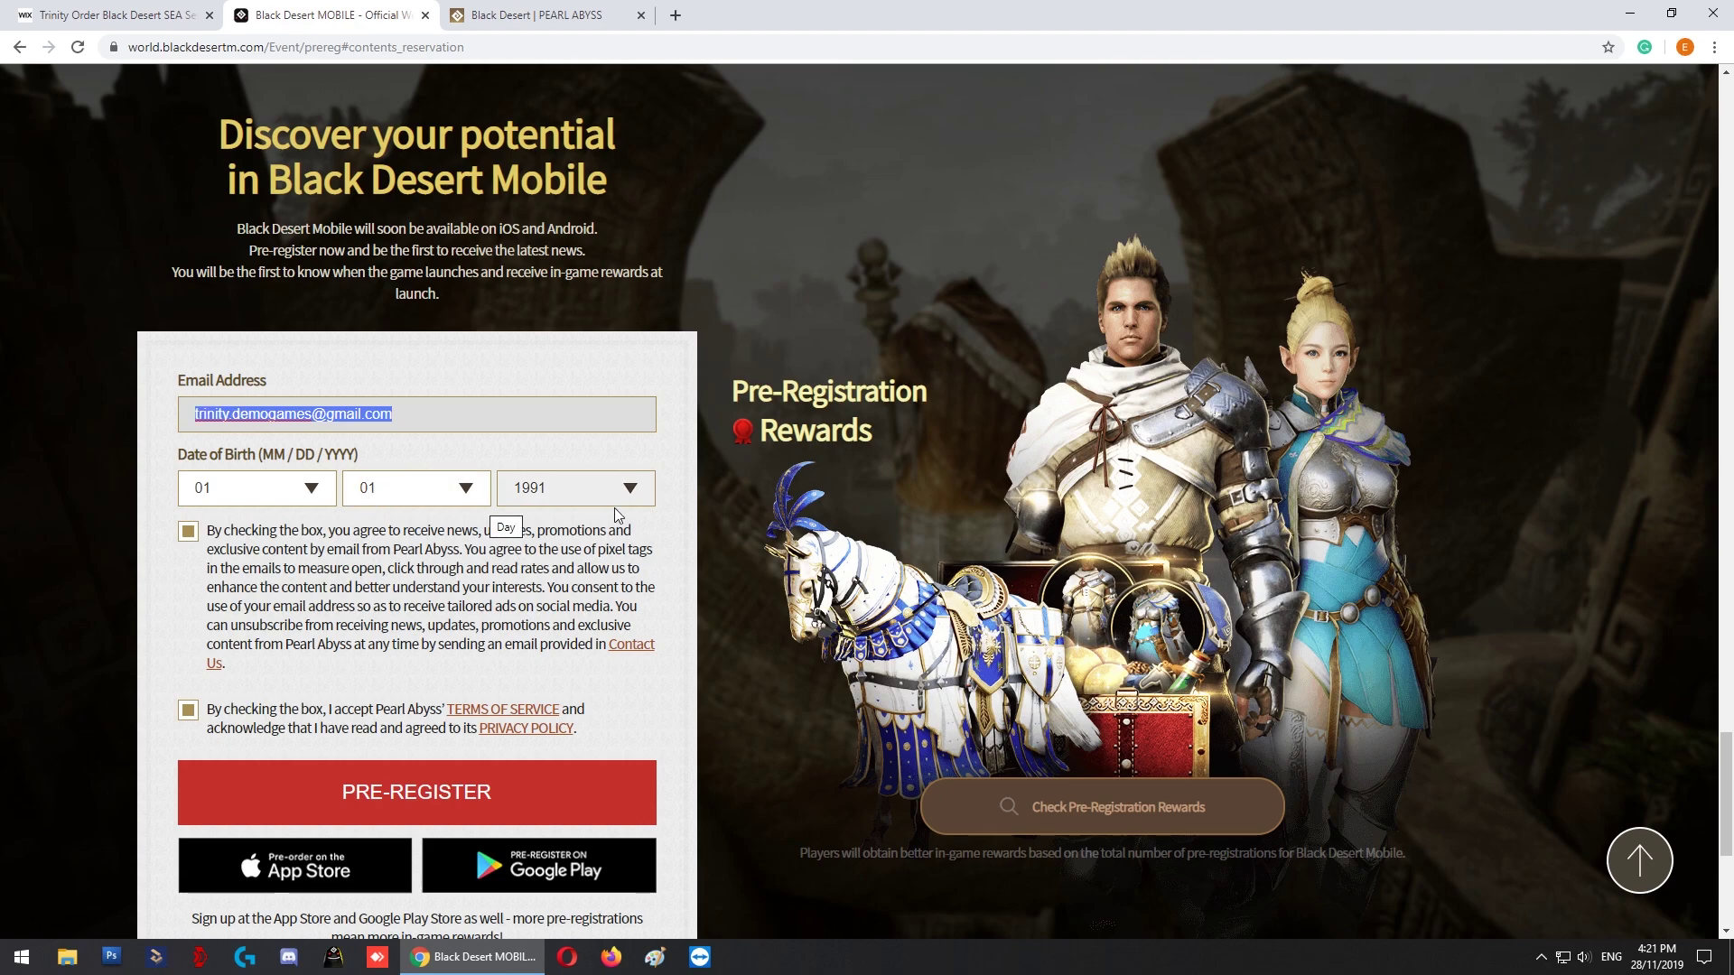
left_click(189, 536)
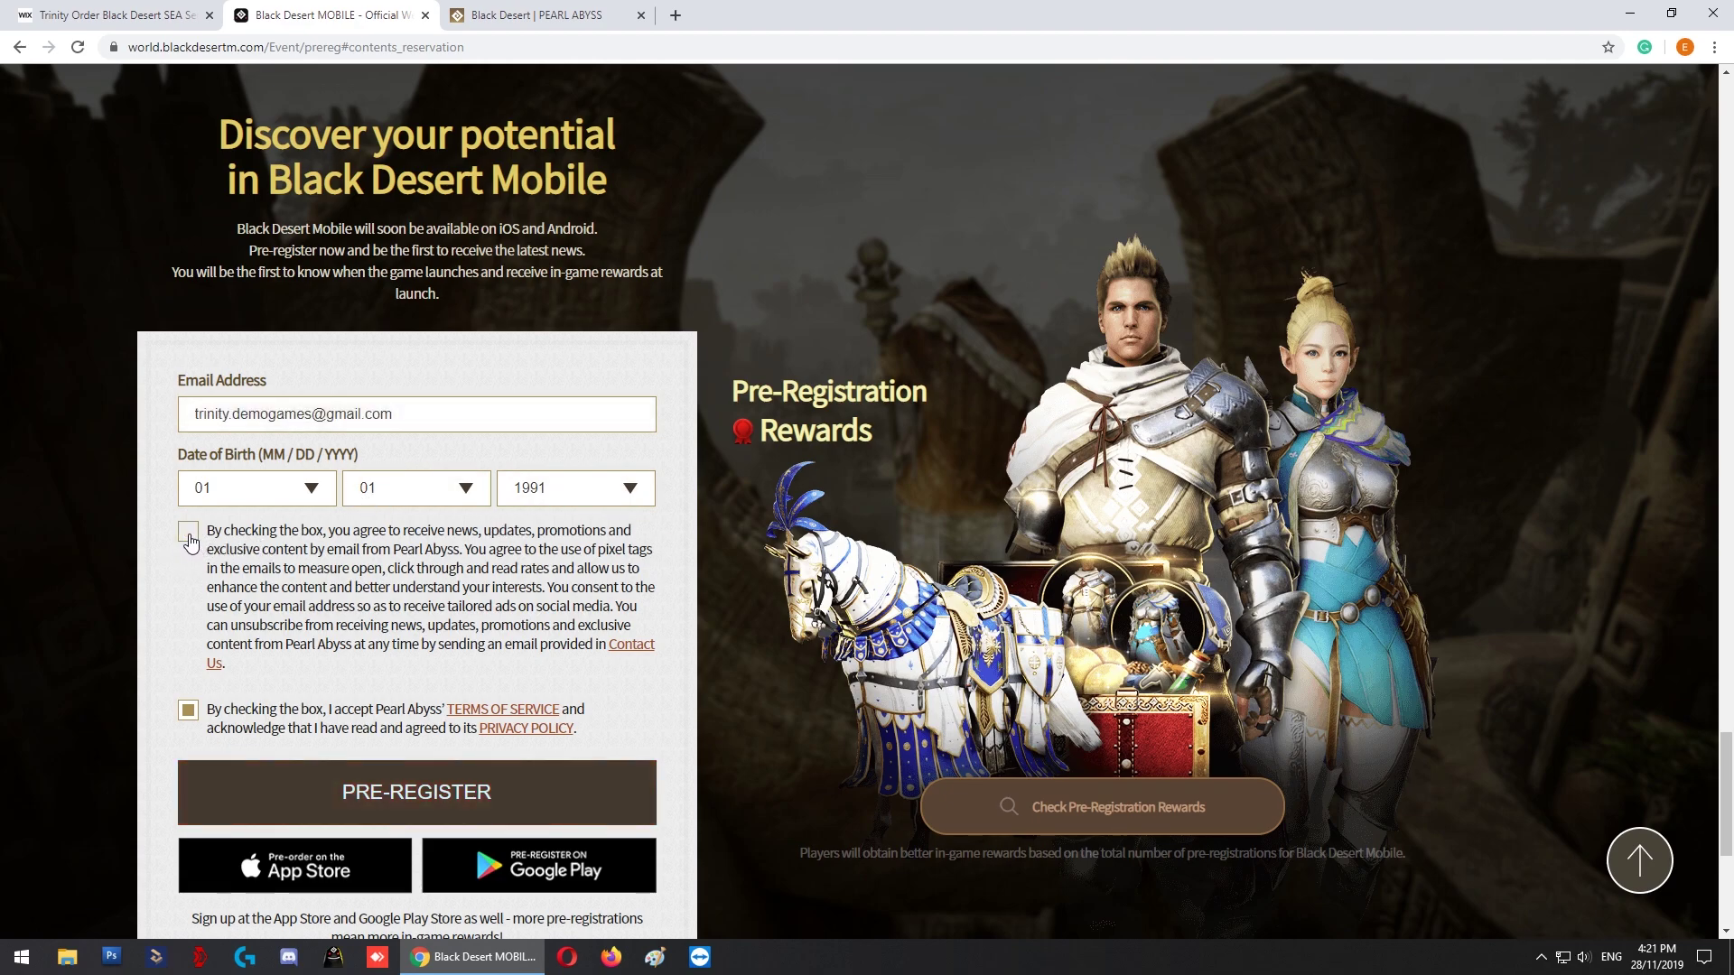
left_click(189, 537)
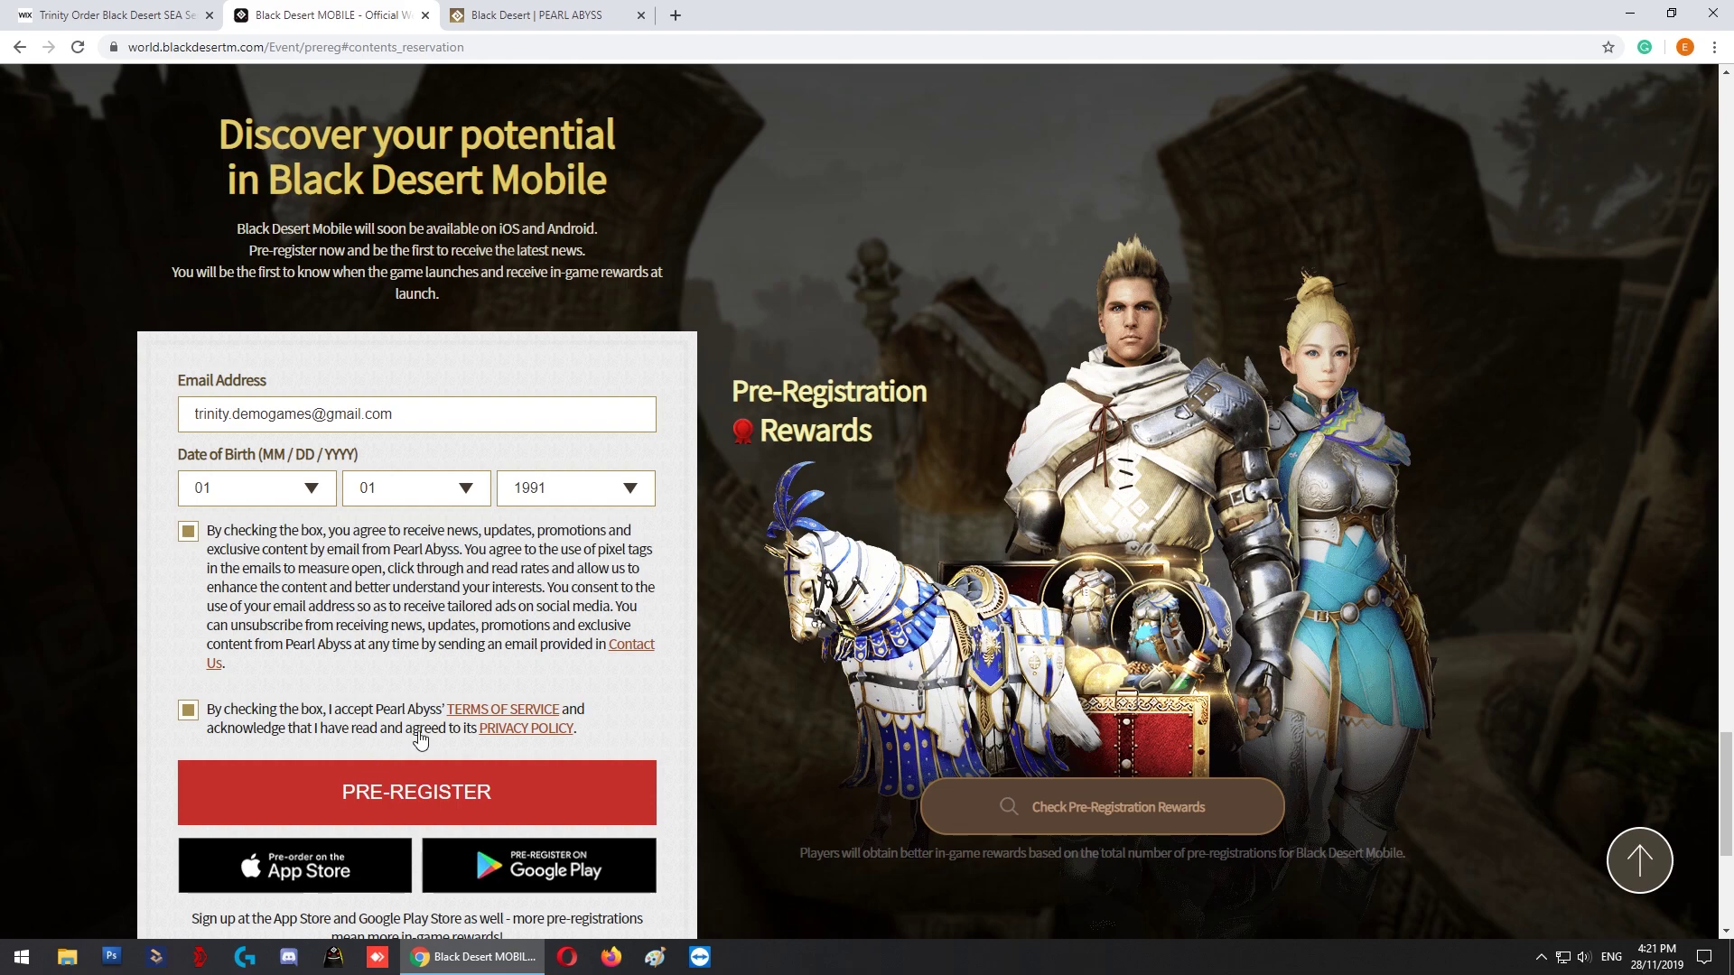
Submit the pre-registration and generate a PC coupon for the [PC] SOUTHEAST ASIA server.
left_click(418, 795)
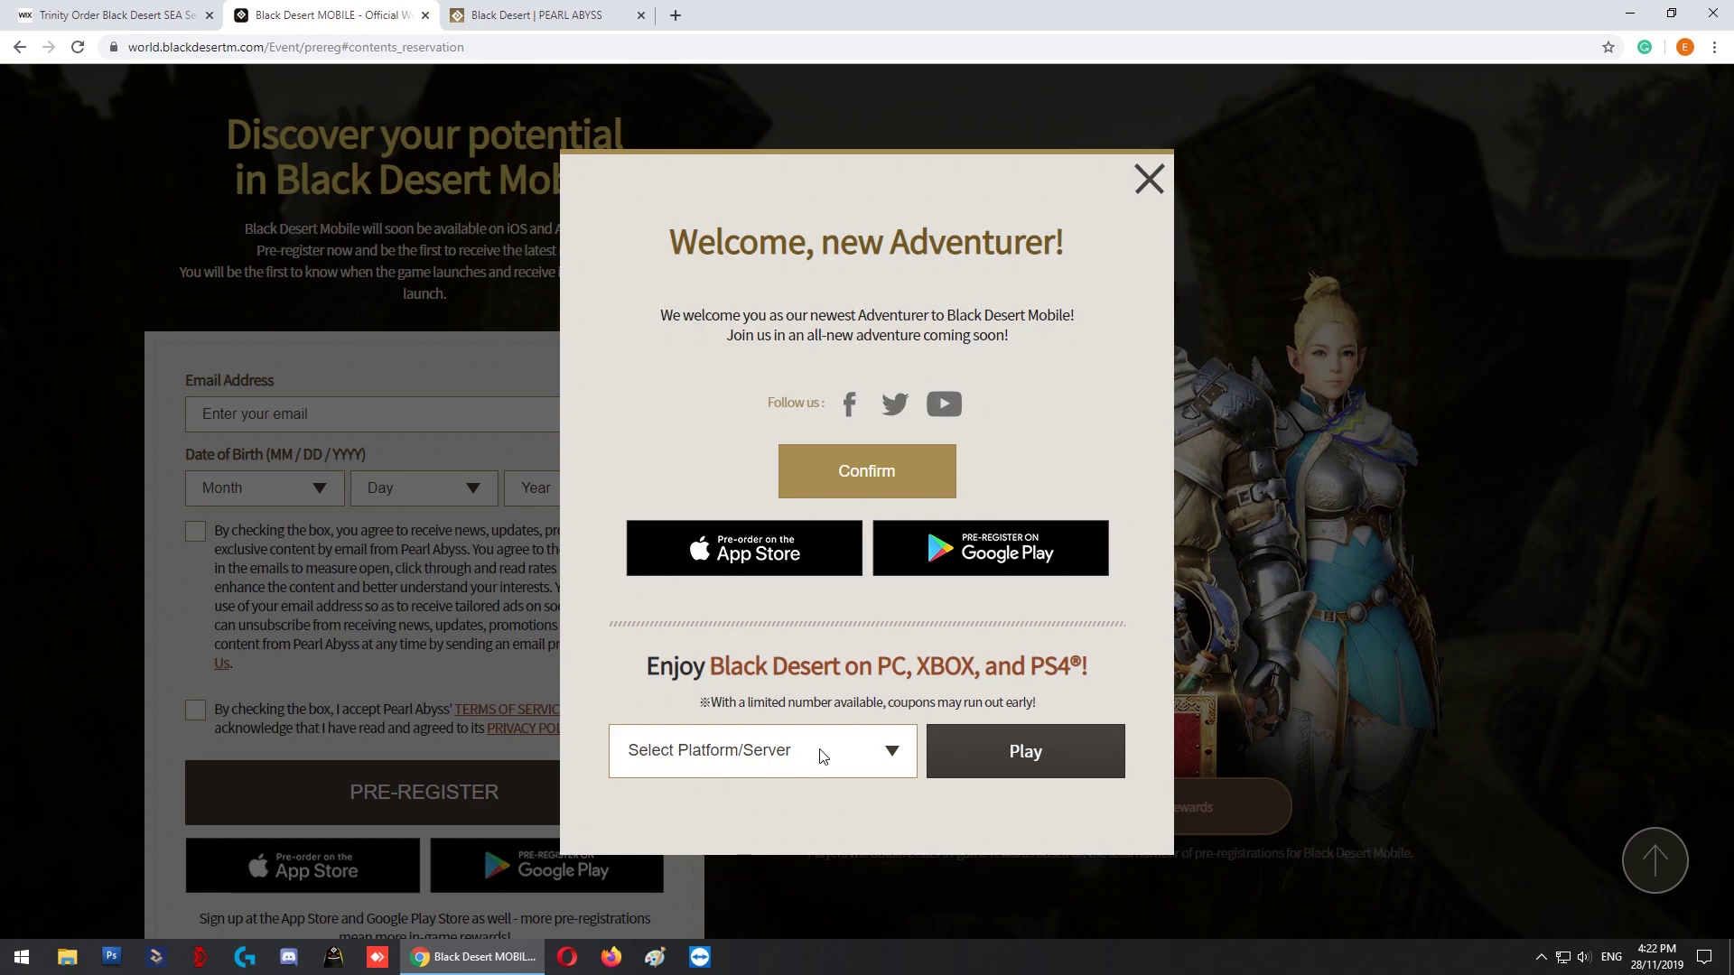
left_click(823, 757)
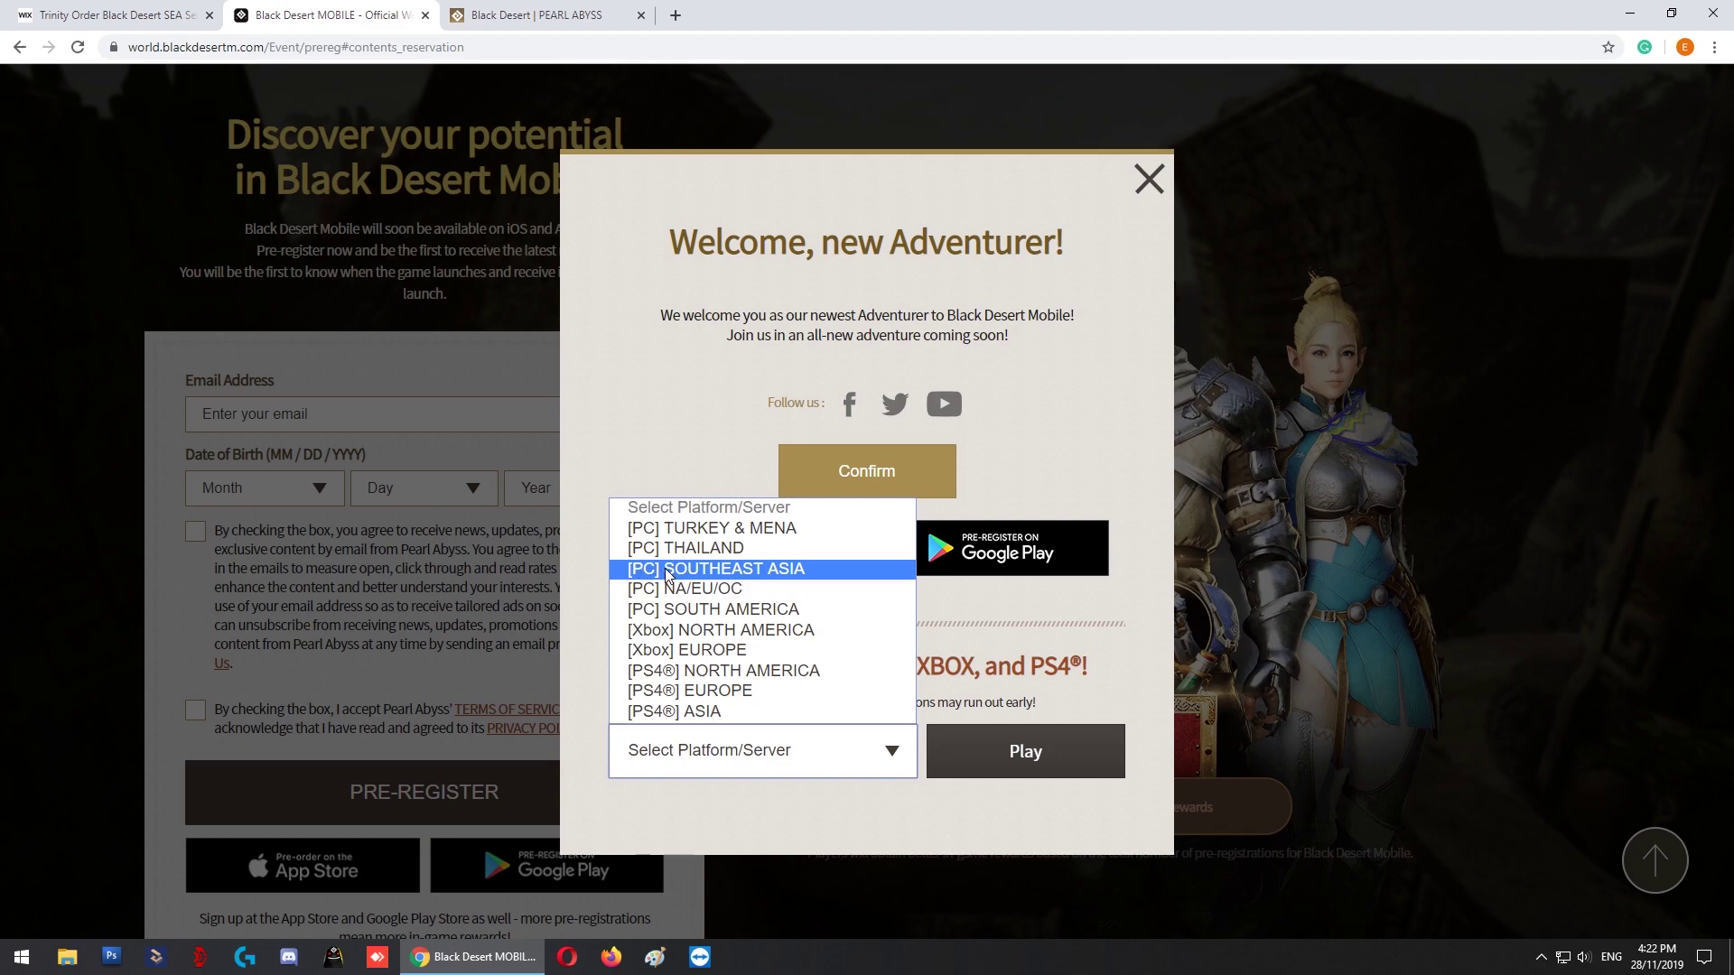
left_click(776, 575)
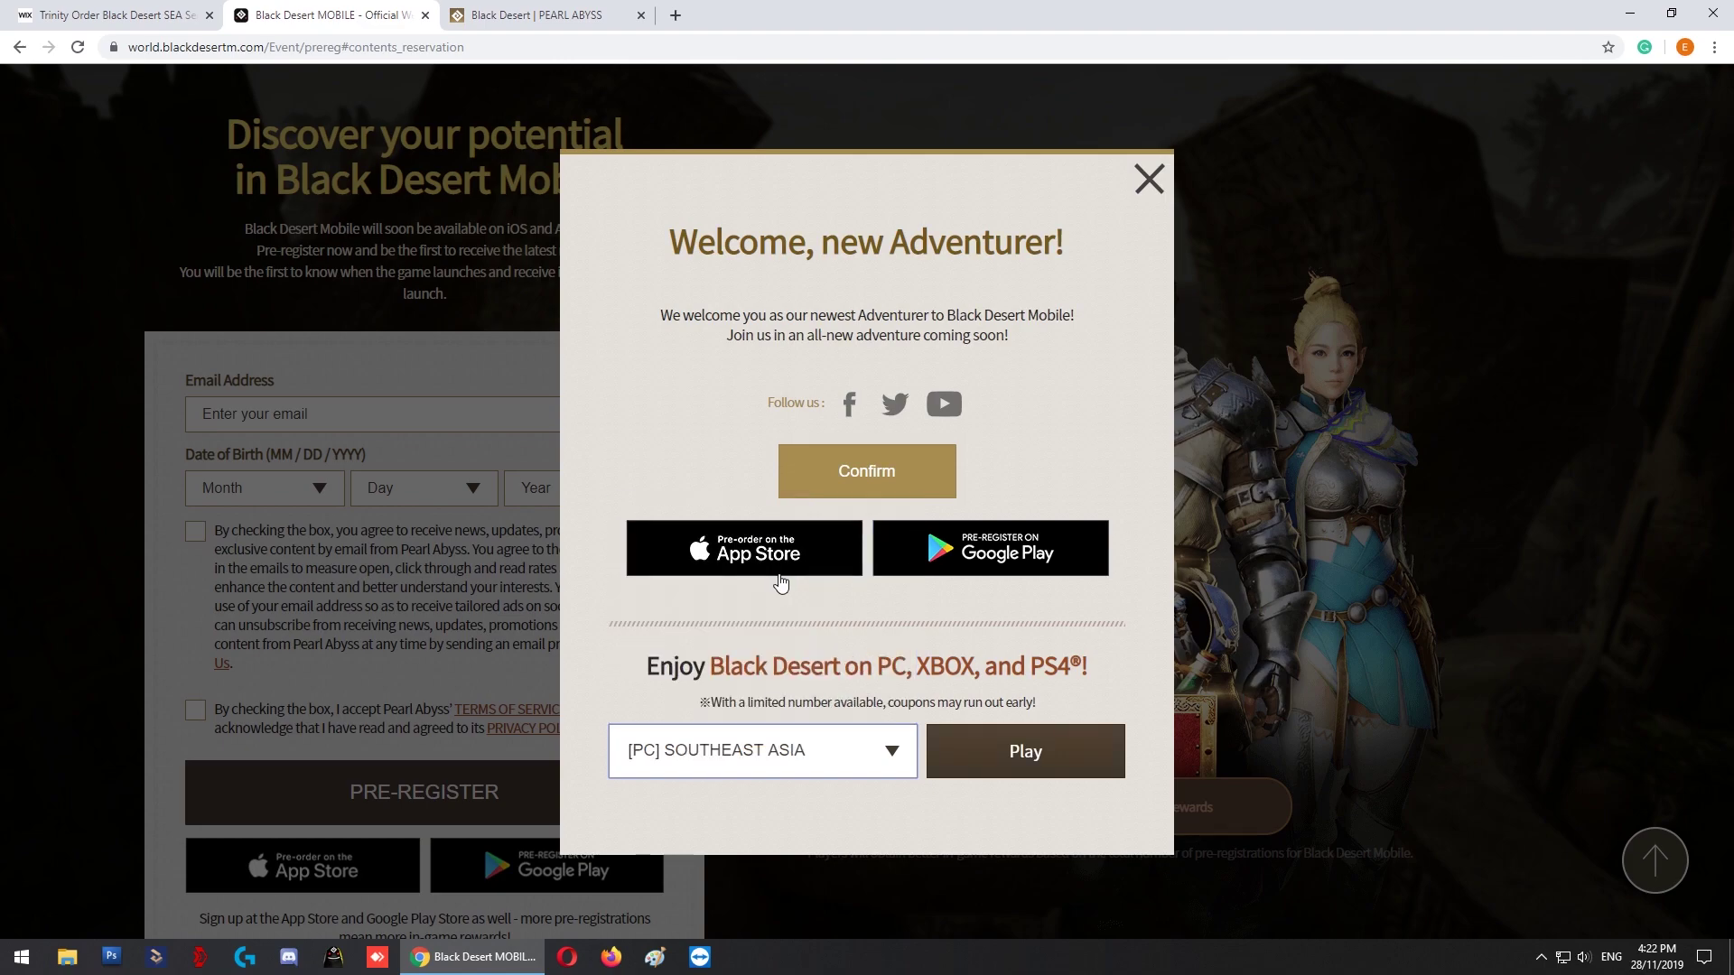
left_click(1035, 756)
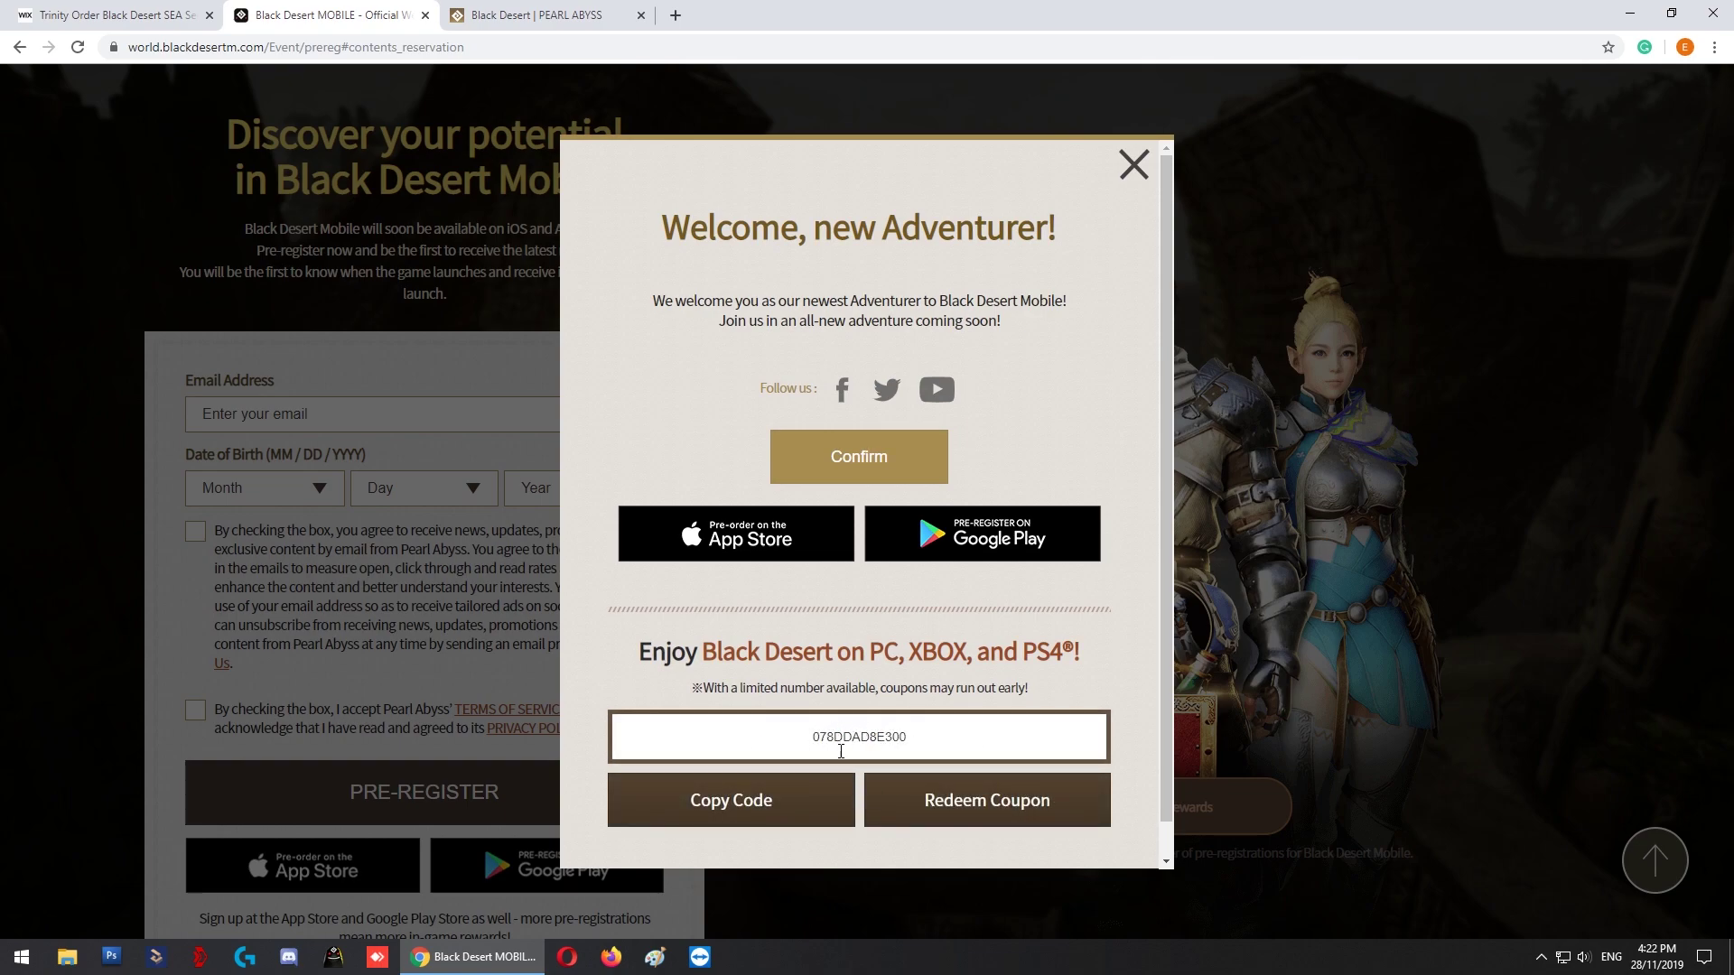
Copy the PC coupon code to the clipboard and dismiss the coupon-copied notice.
left_click(748, 804)
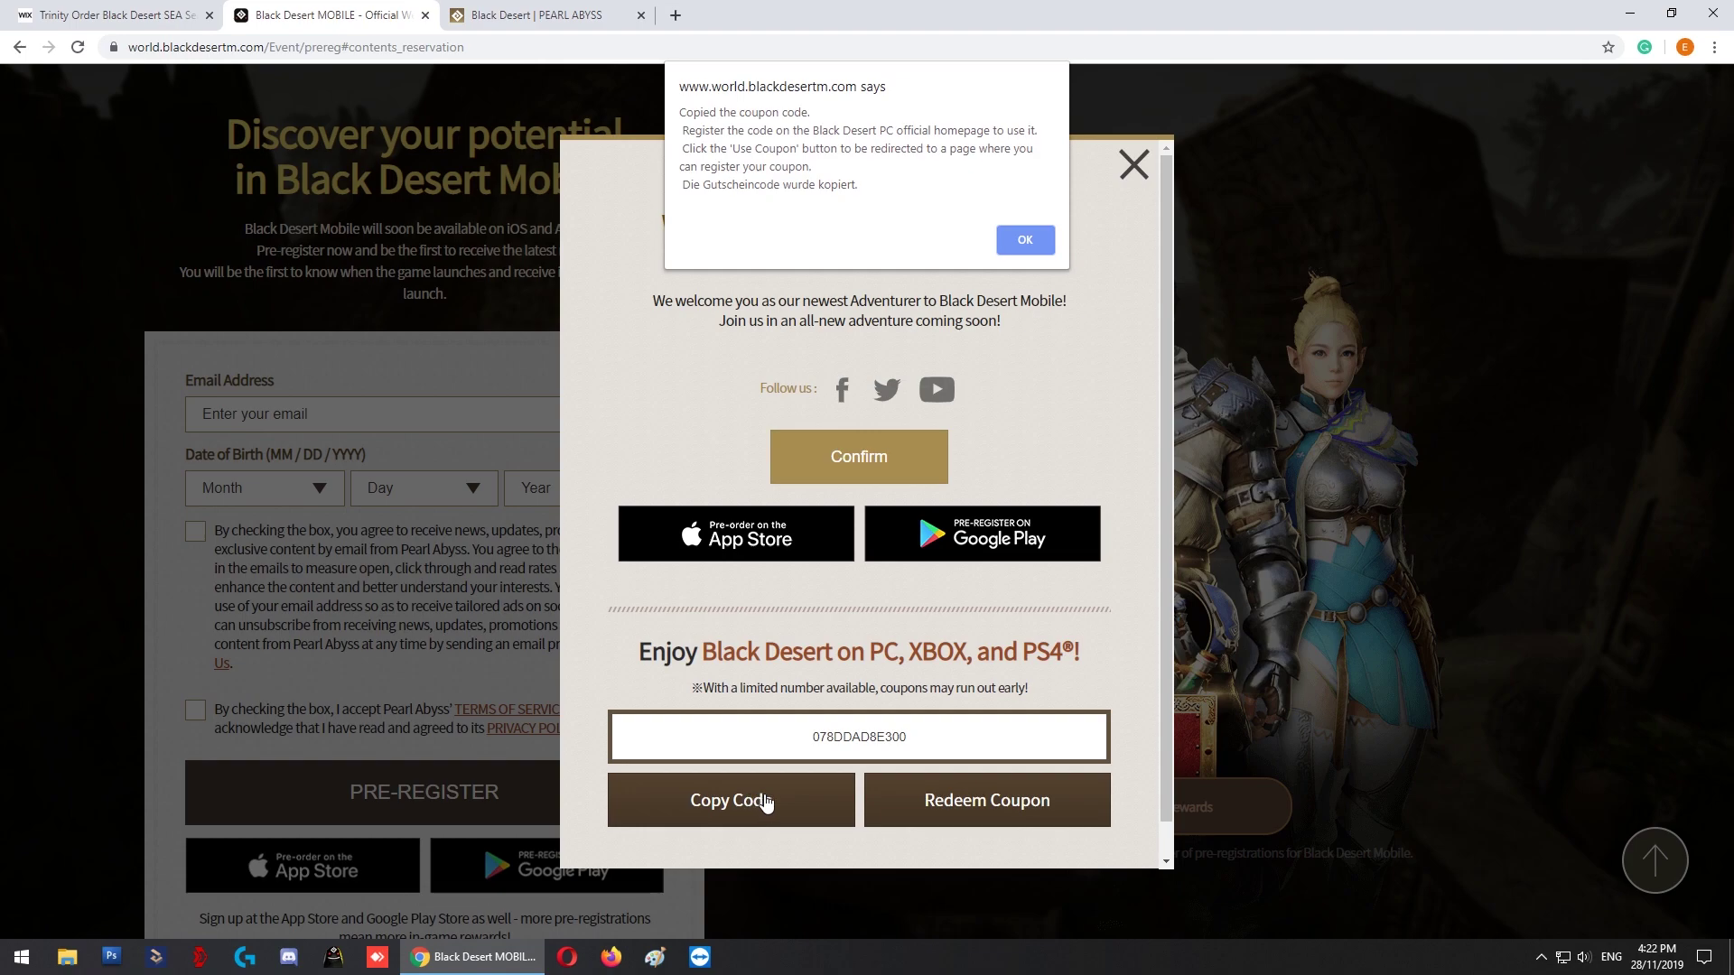
left_click(1025, 240)
right_click(867, 734)
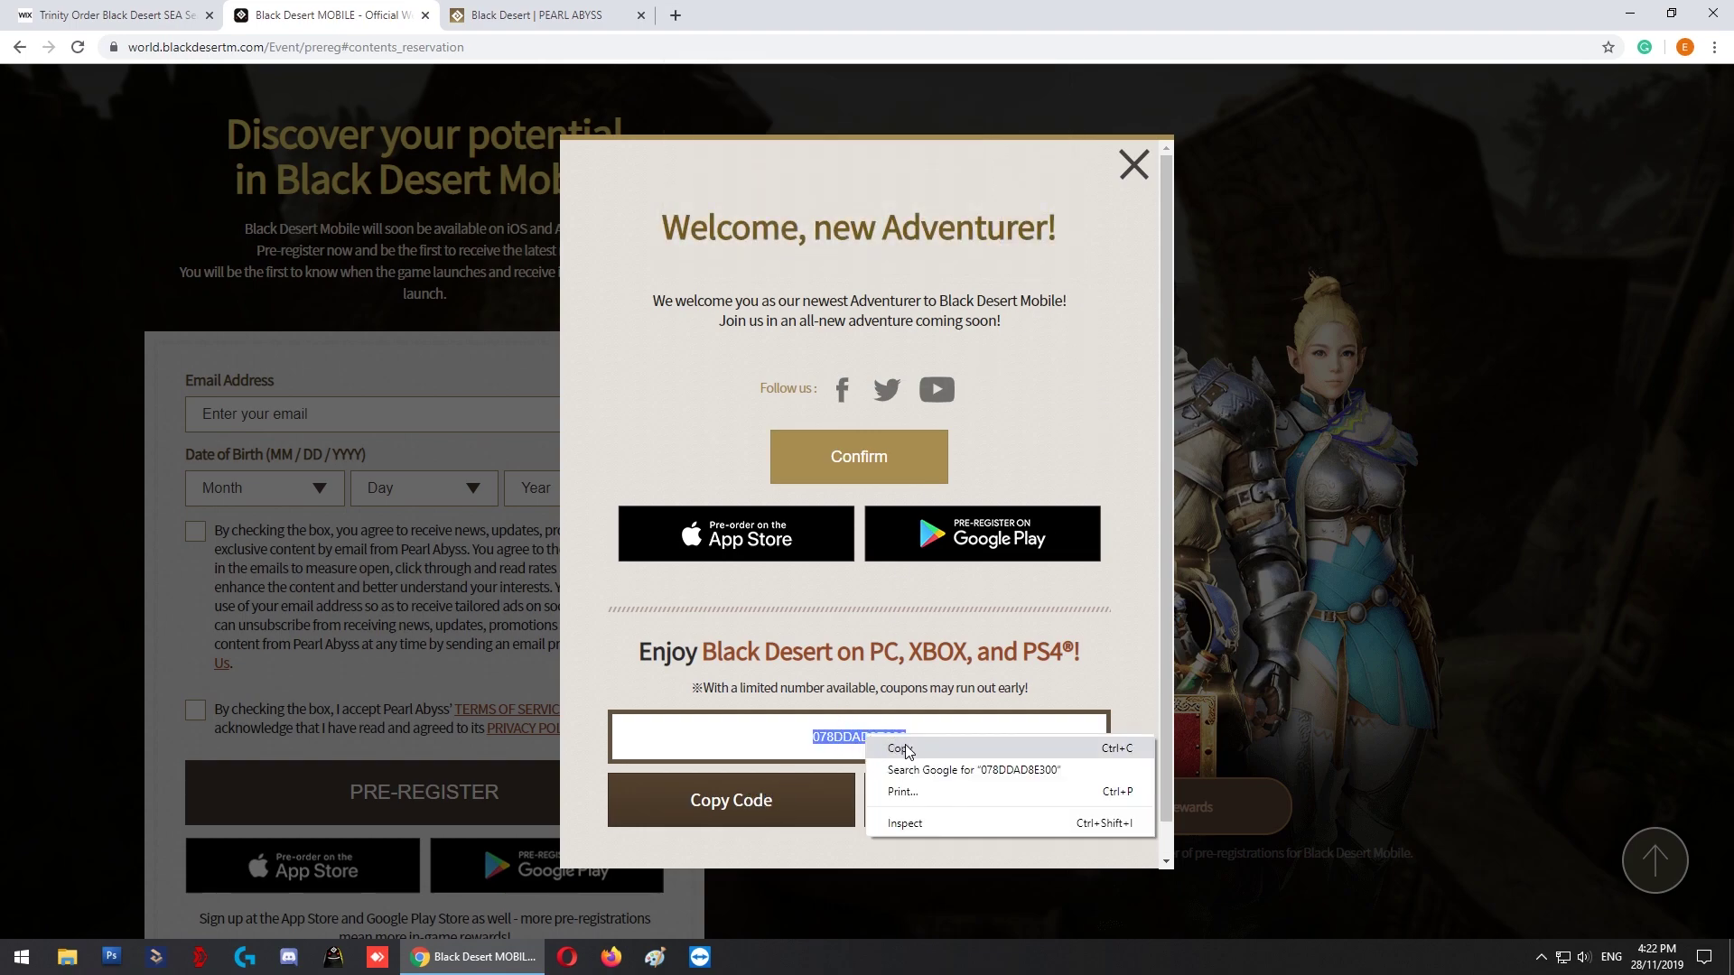
left_click(908, 746)
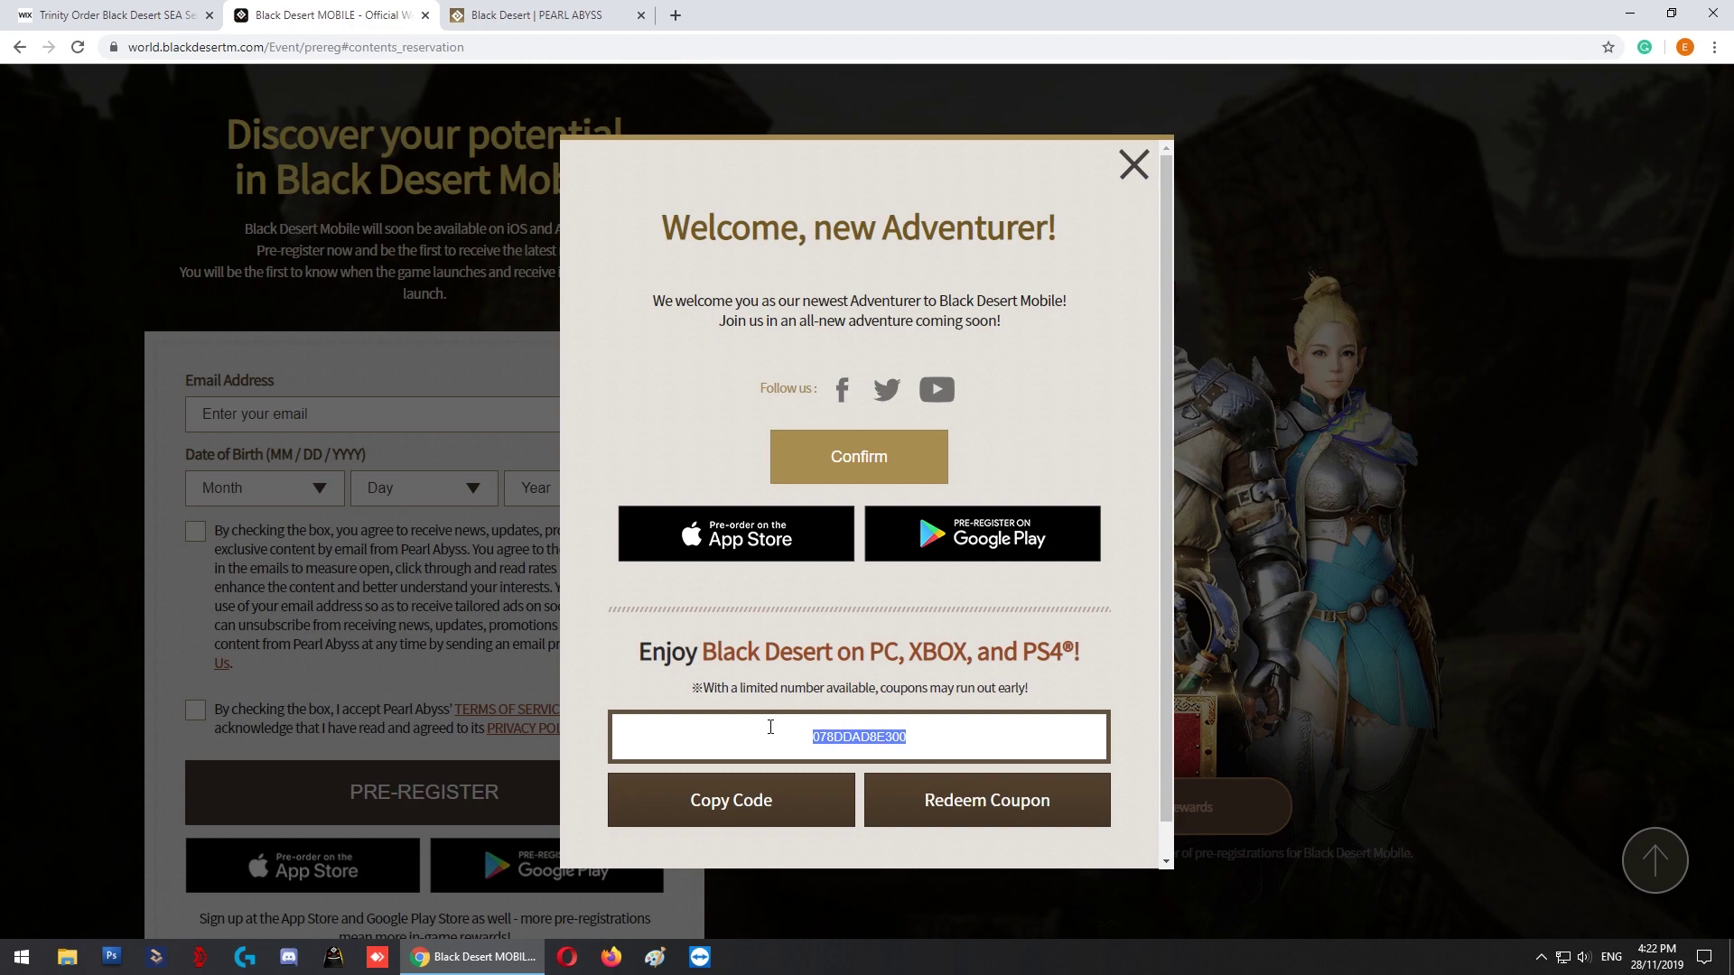
On the Black Desert PC site, pass the reCAPTCHA check and submit the new account sign-up.
left_click(558, 15)
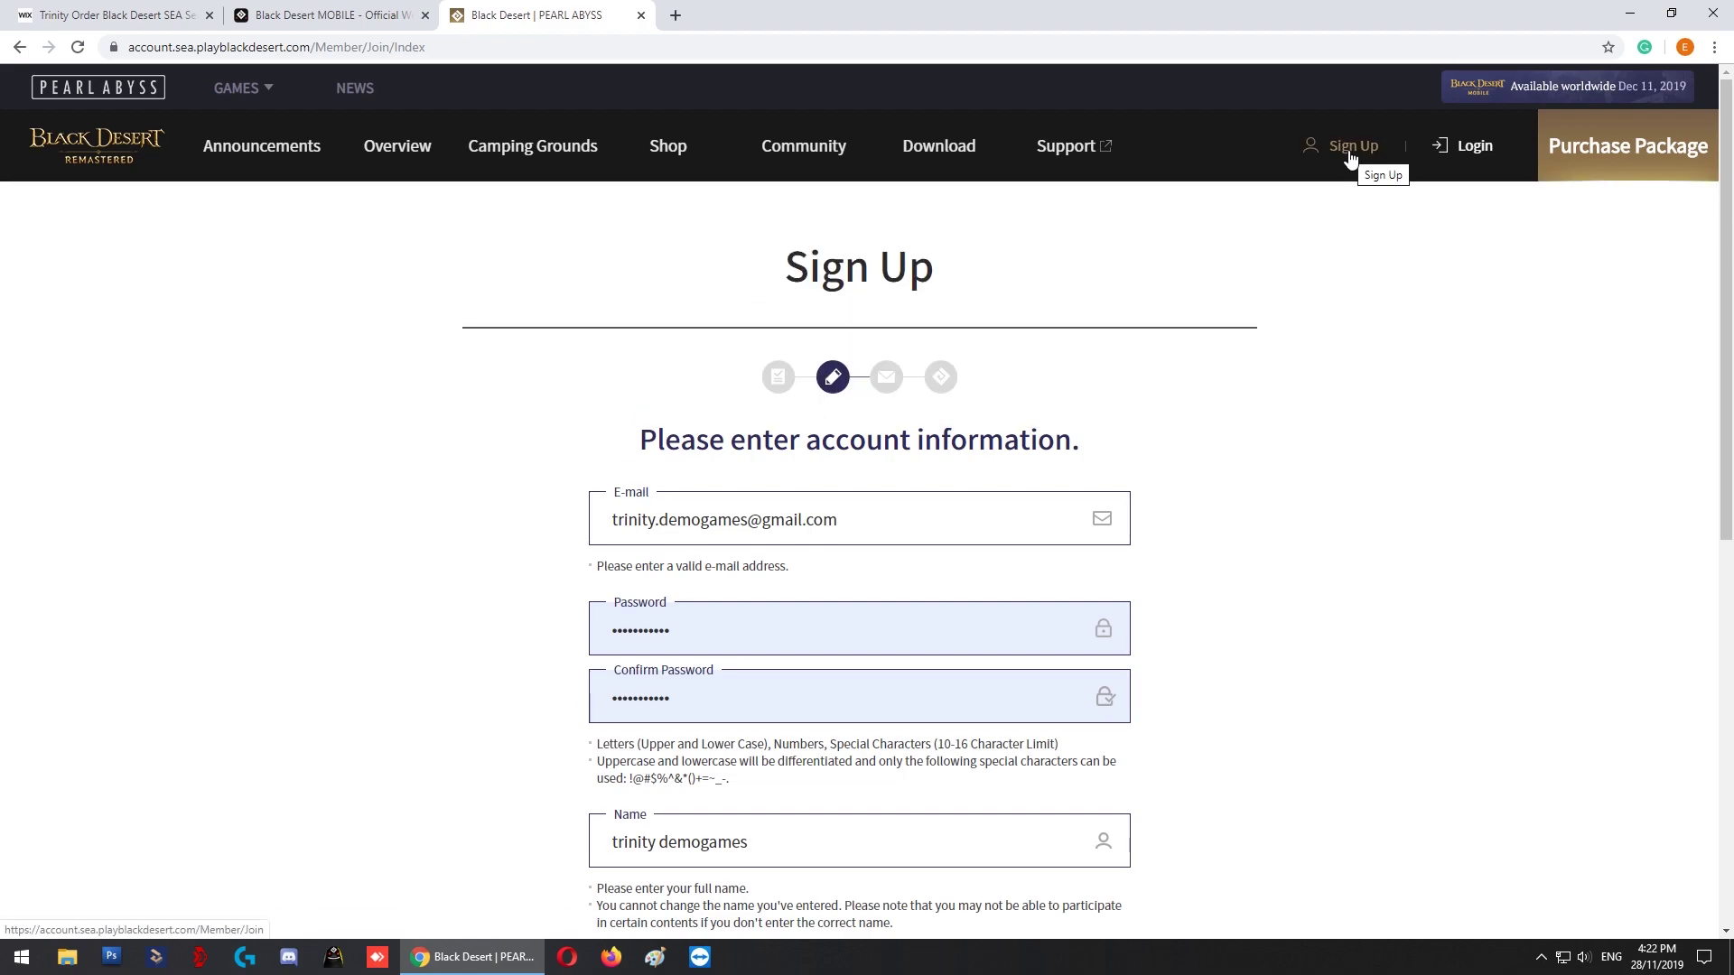
scroll(1427, 496, "down", 2)
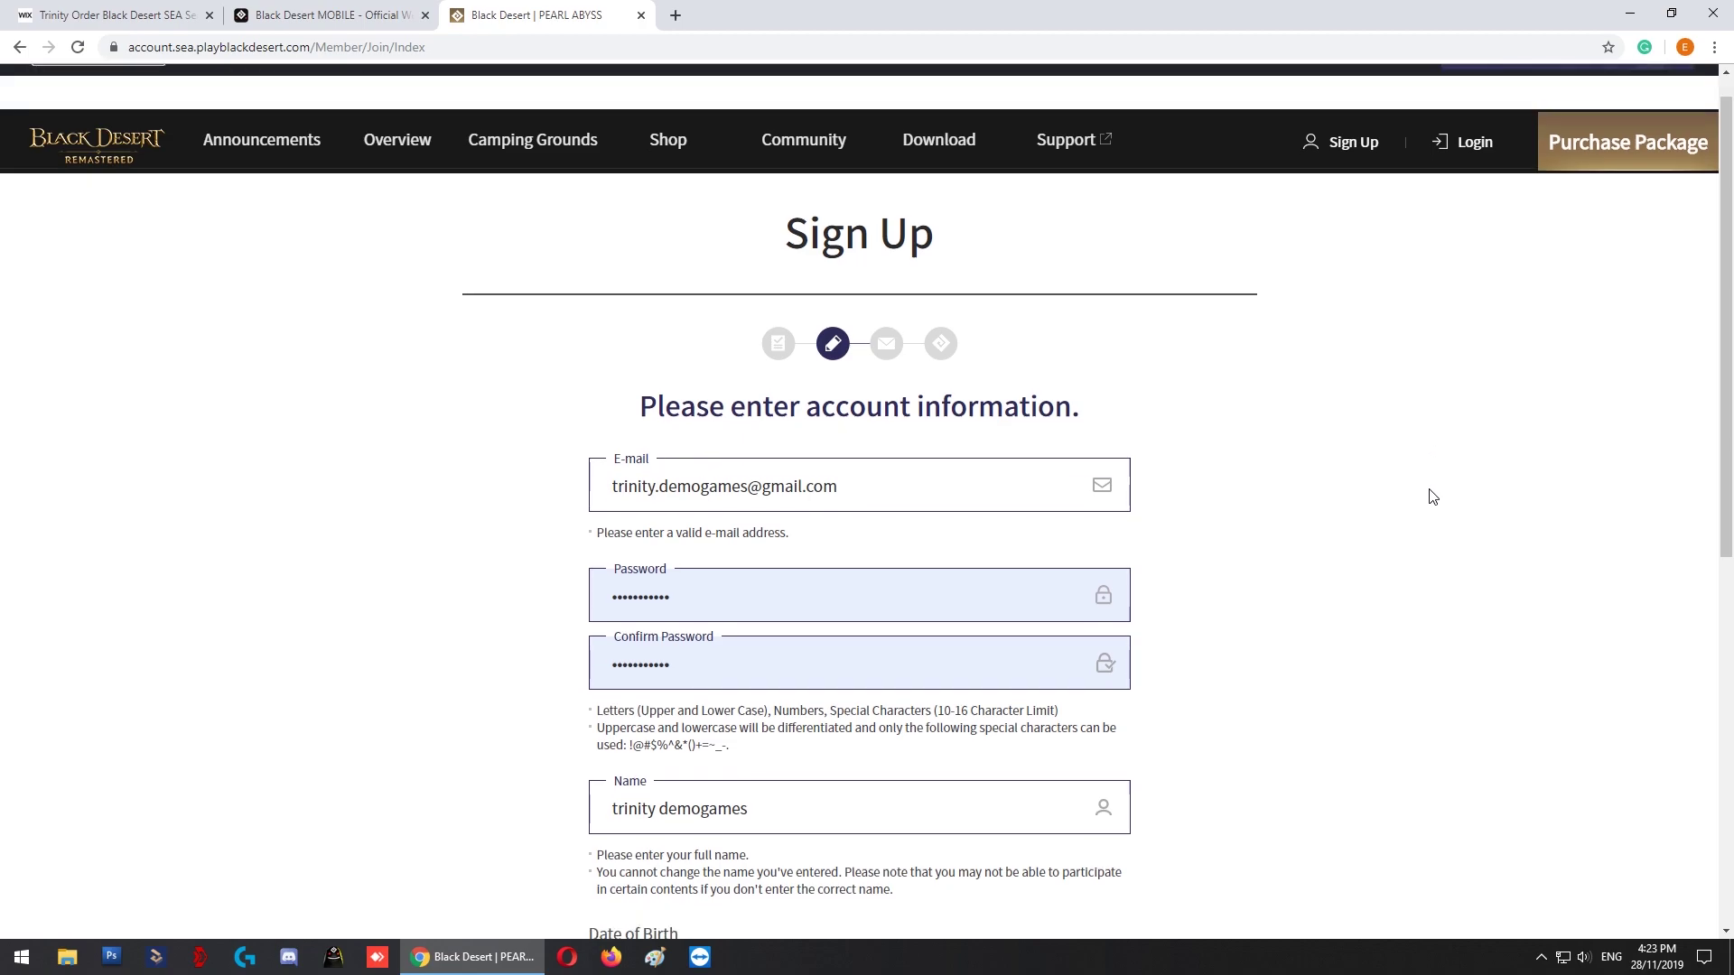
scroll(637, 542, "down", 2)
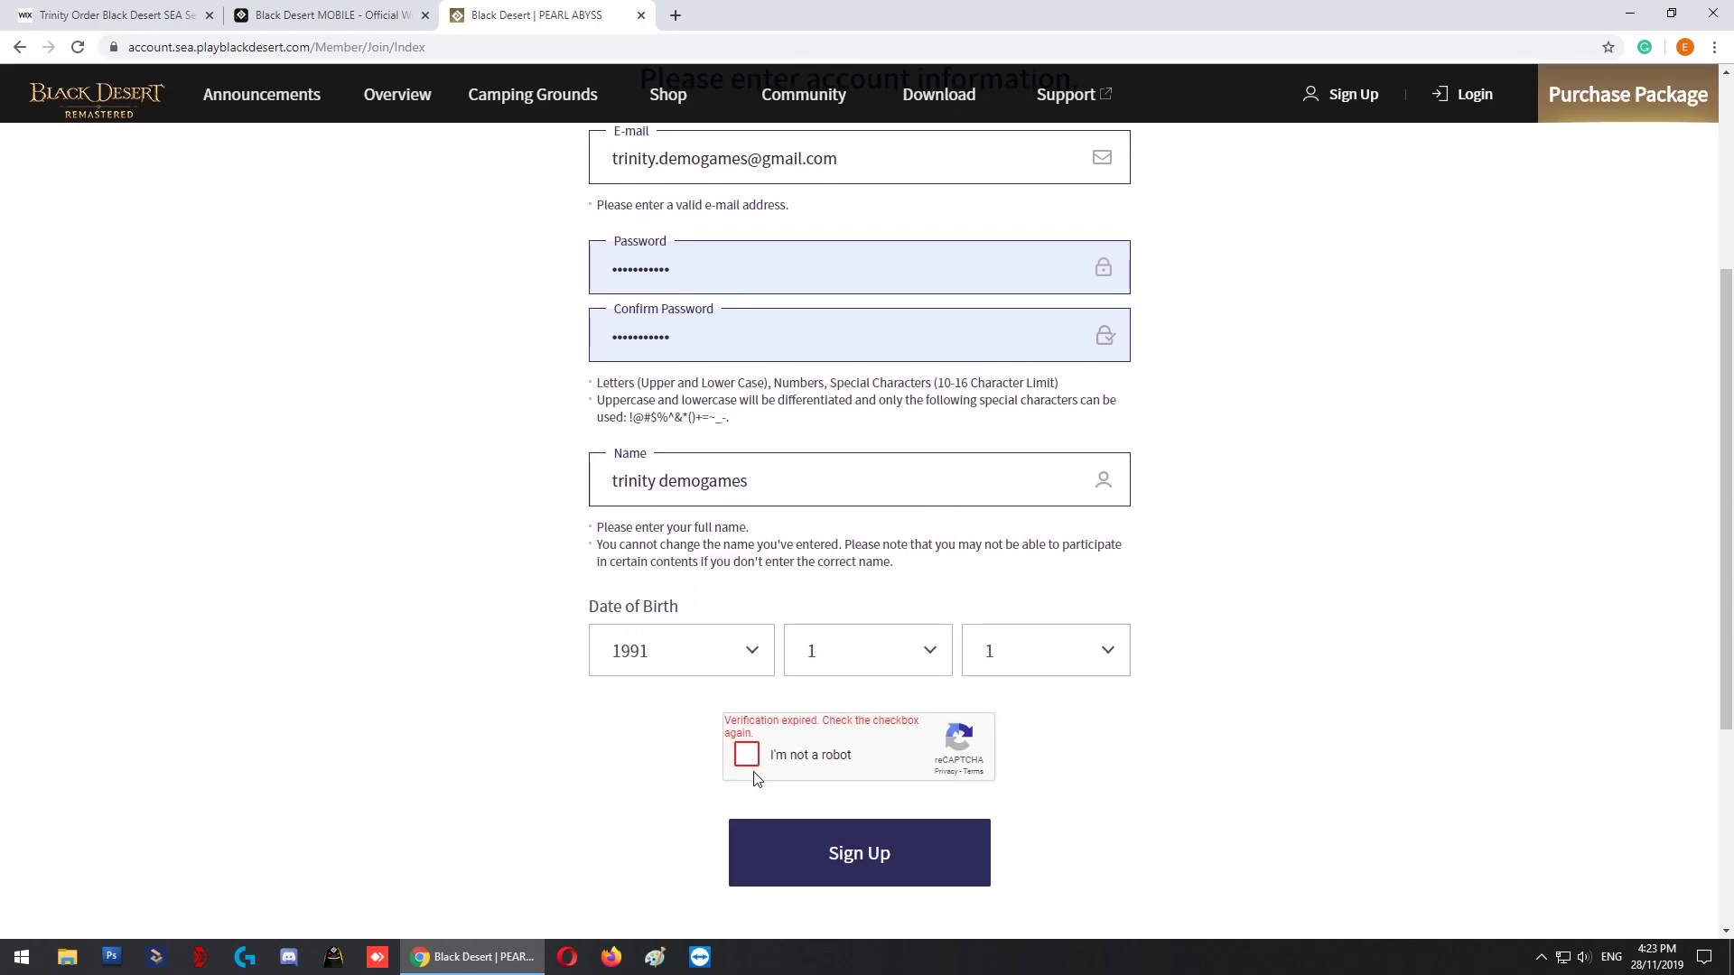
left_click(746, 756)
scroll(887, 579, "up", 3)
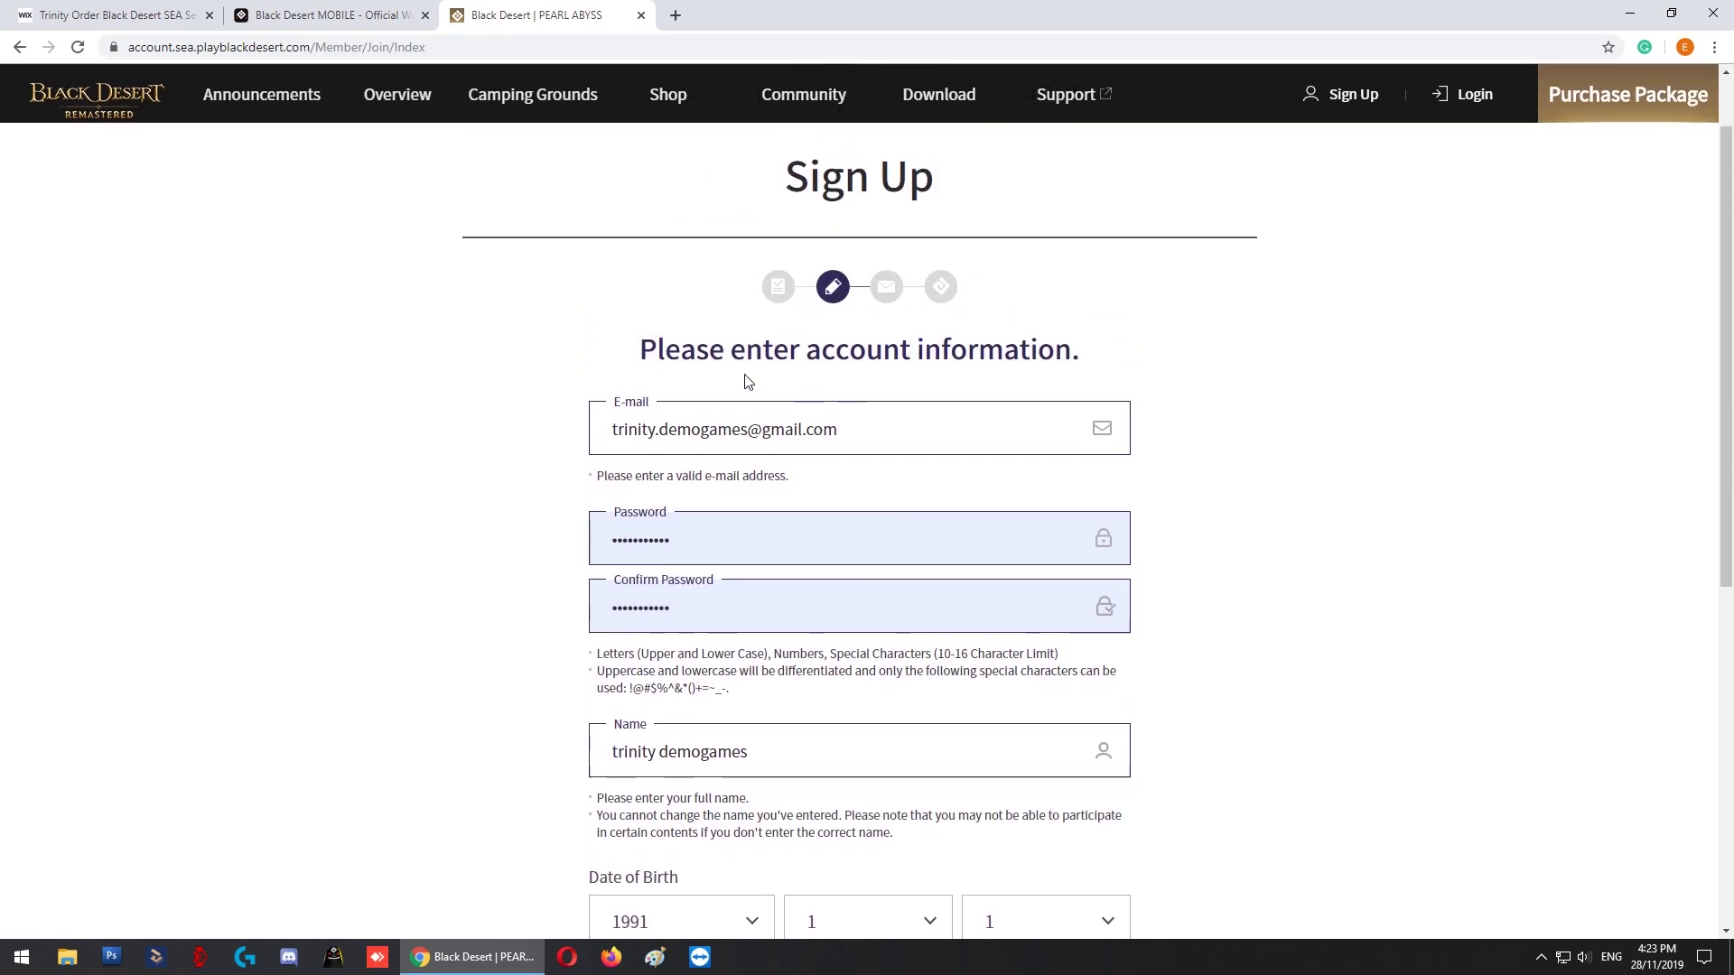
scroll(887, 578, "down", 3)
left_click(882, 855)
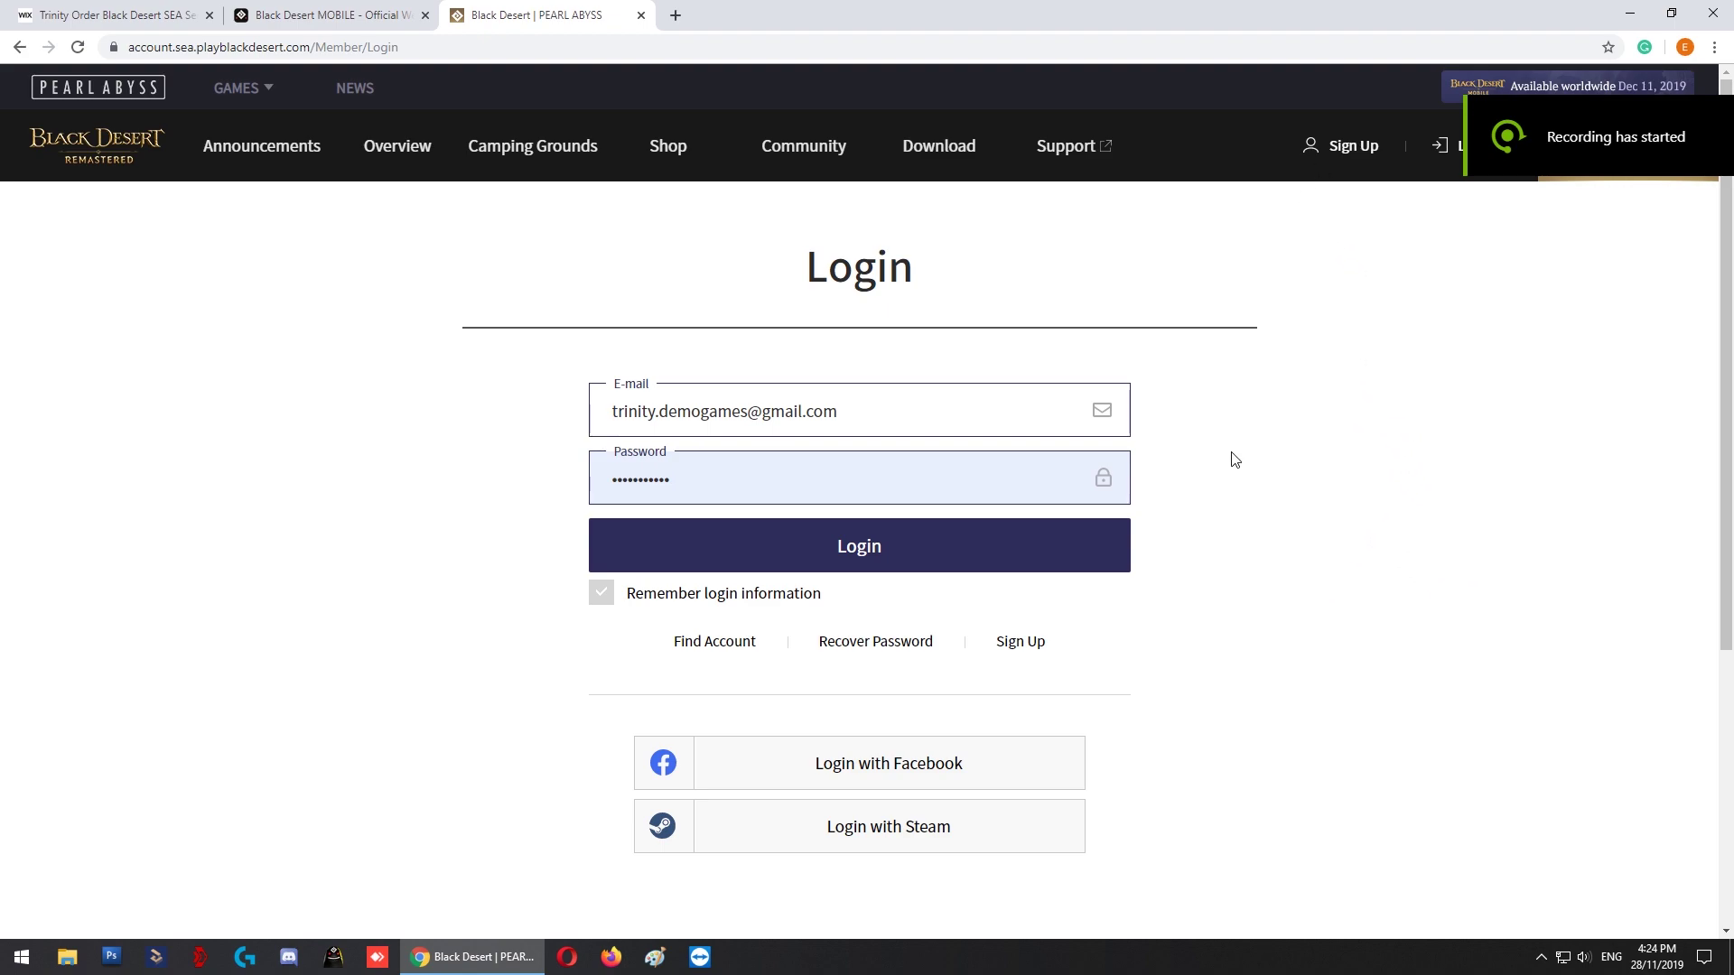
Log in to the new account, dismiss the welcome message, and go to the coupon entry on My Page.
left_click(849, 549)
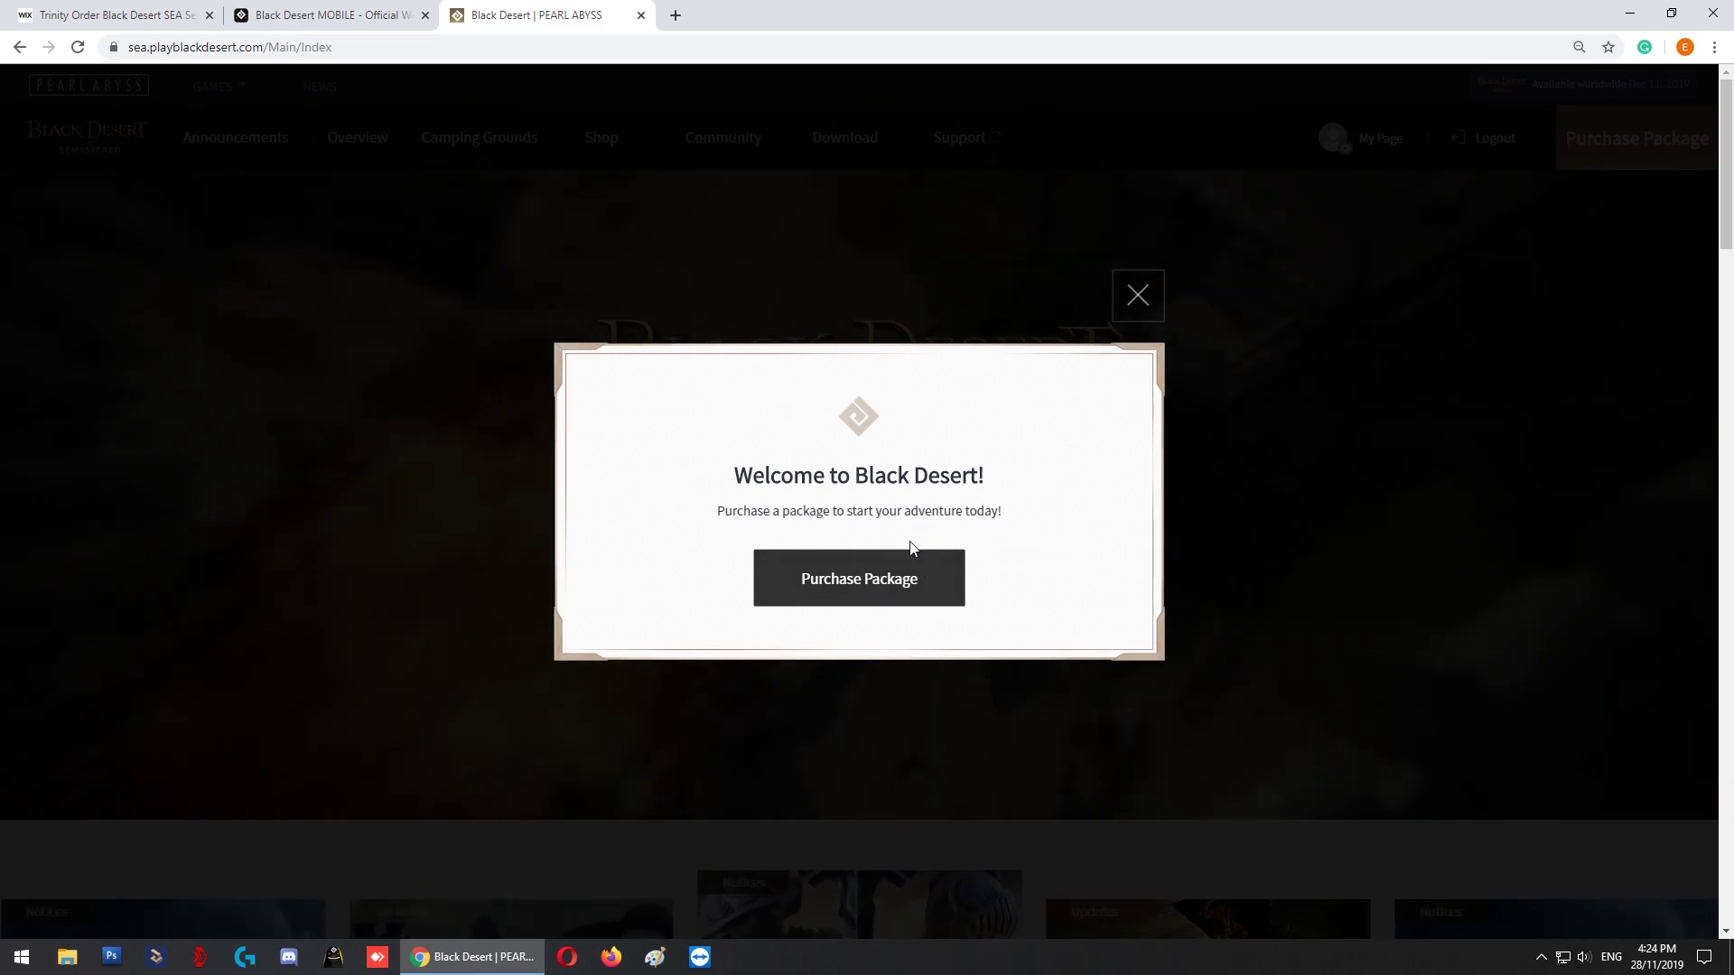
left_click(1139, 301)
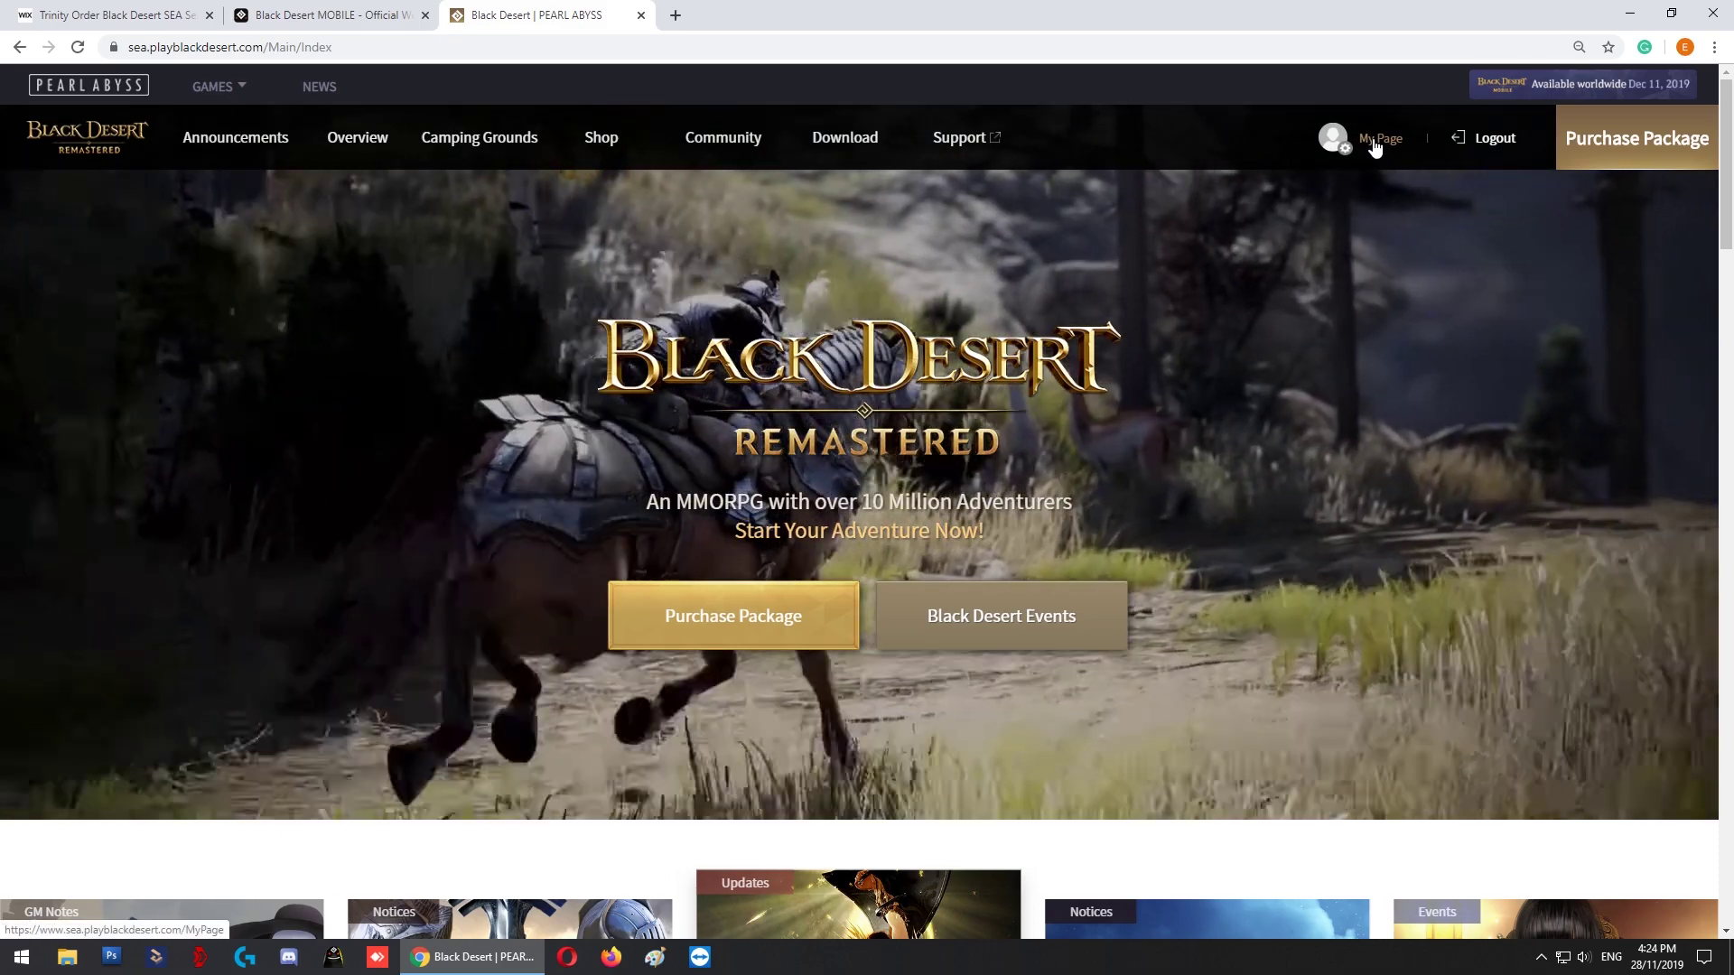
left_click(1374, 144)
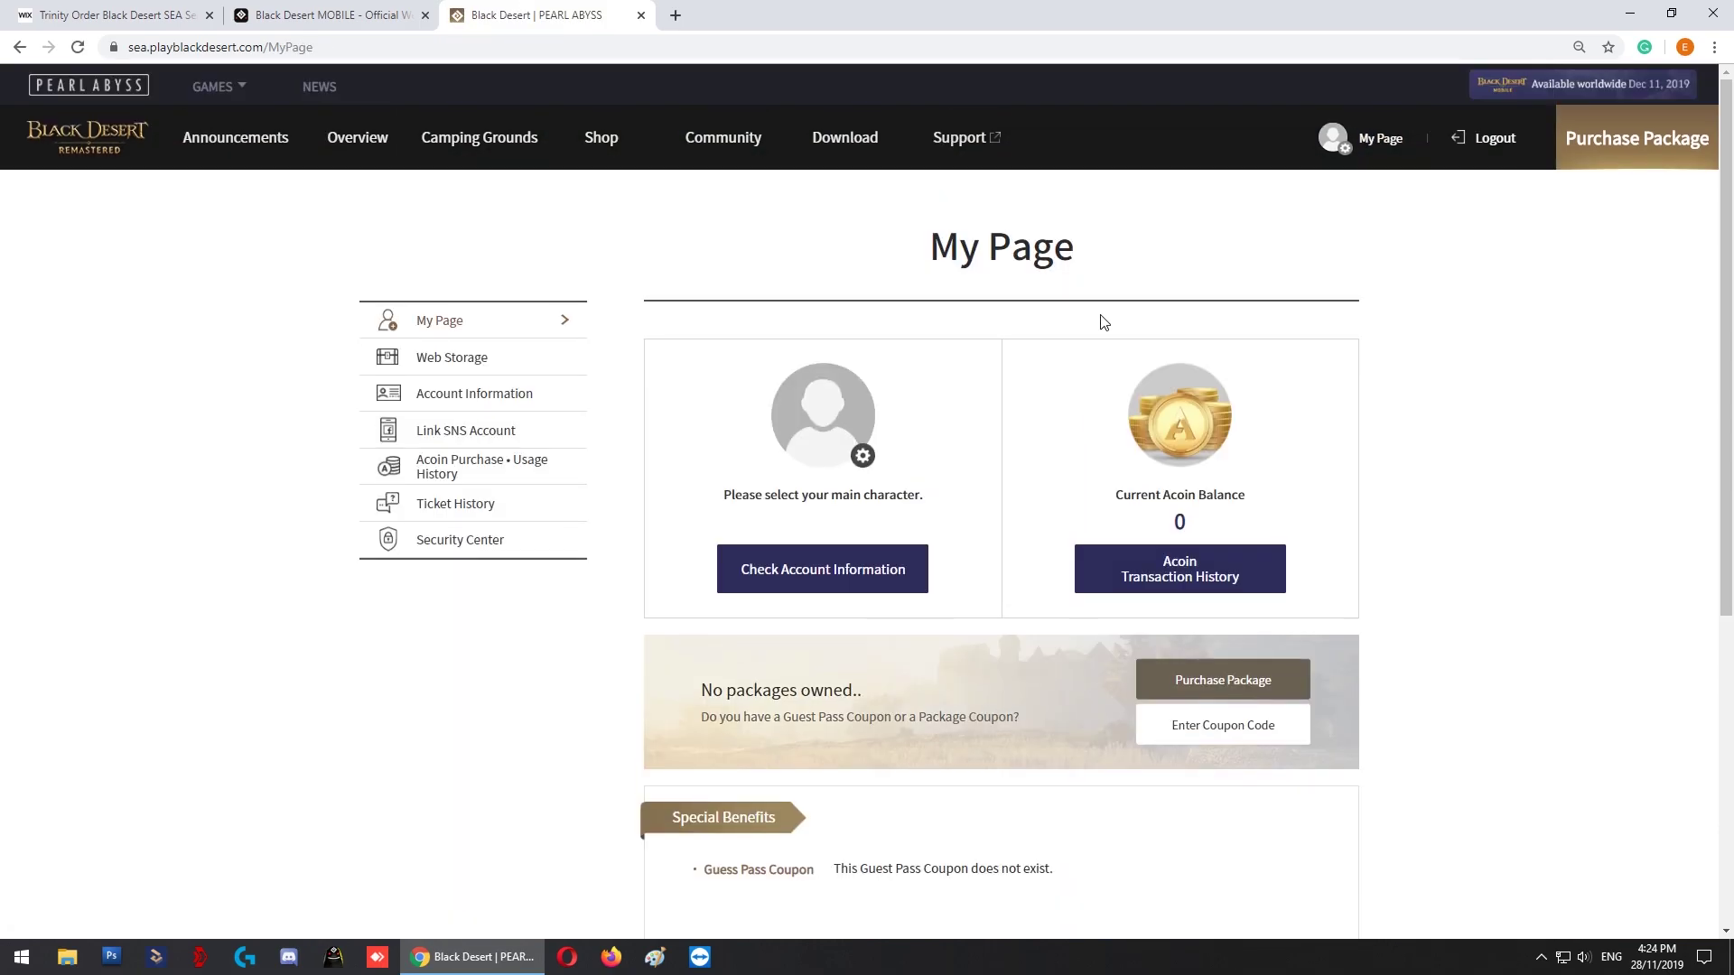
scroll(993, 636, "down", 1)
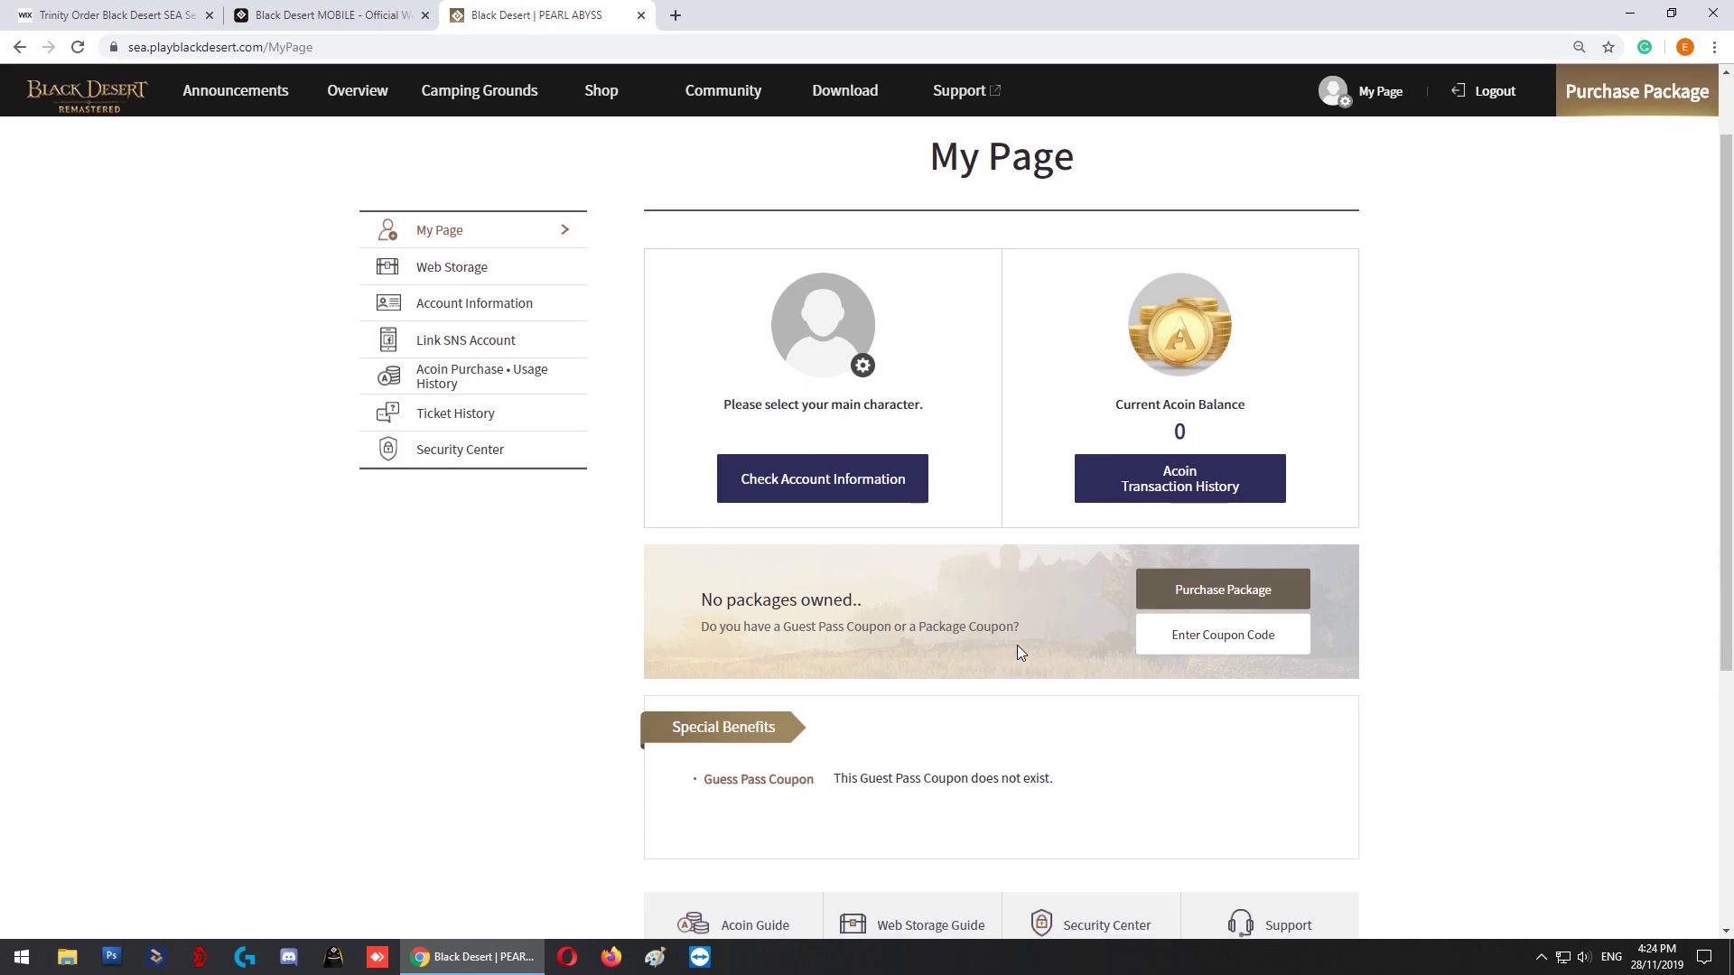
scroll(885, 605, "down", 2)
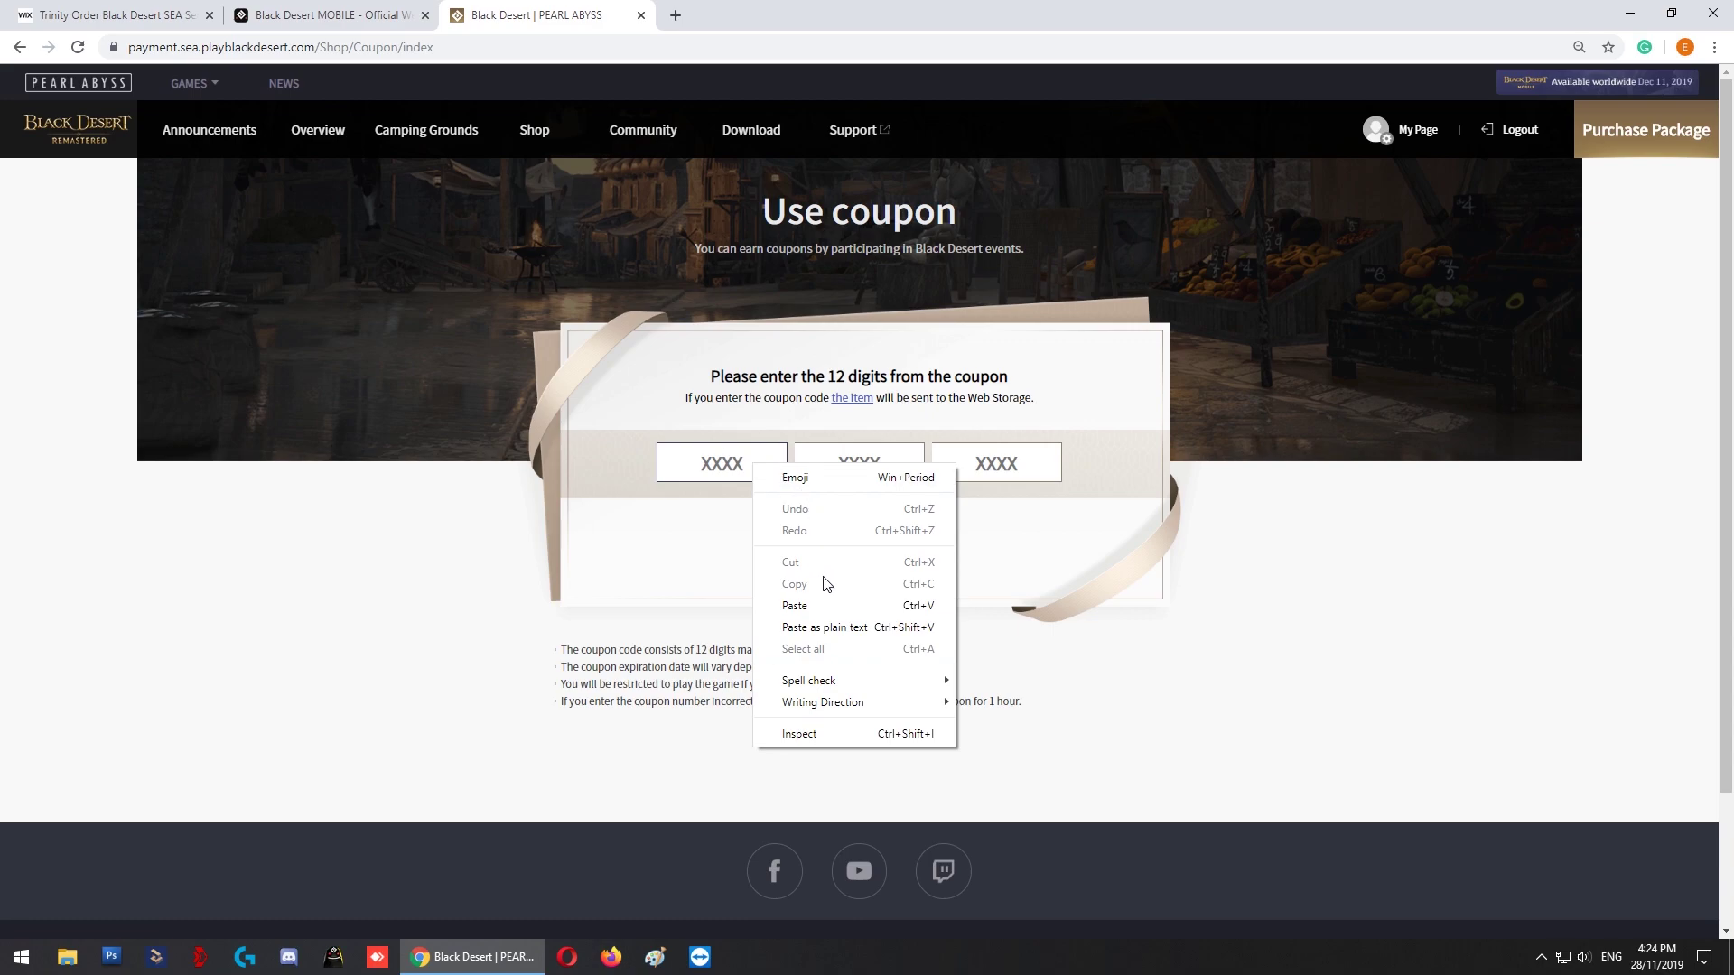
Paste and redeem the coupon code, view the received items in Web Storage, then return to My Page.
left_click(795, 606)
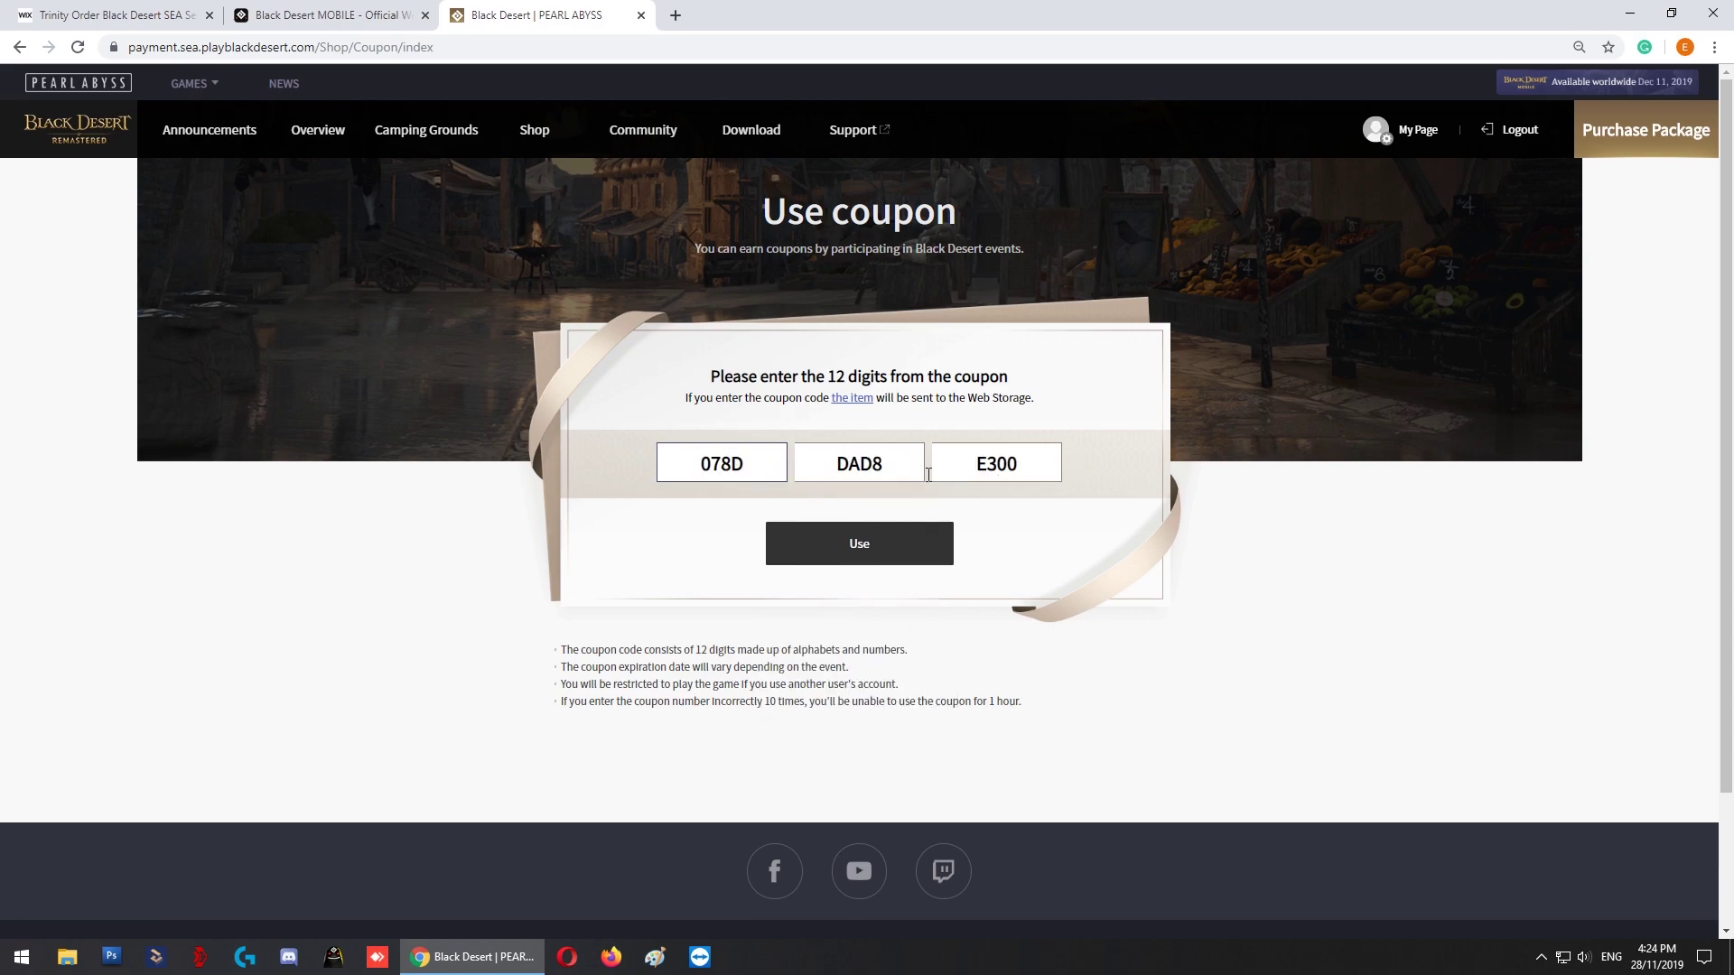
left_click(858, 548)
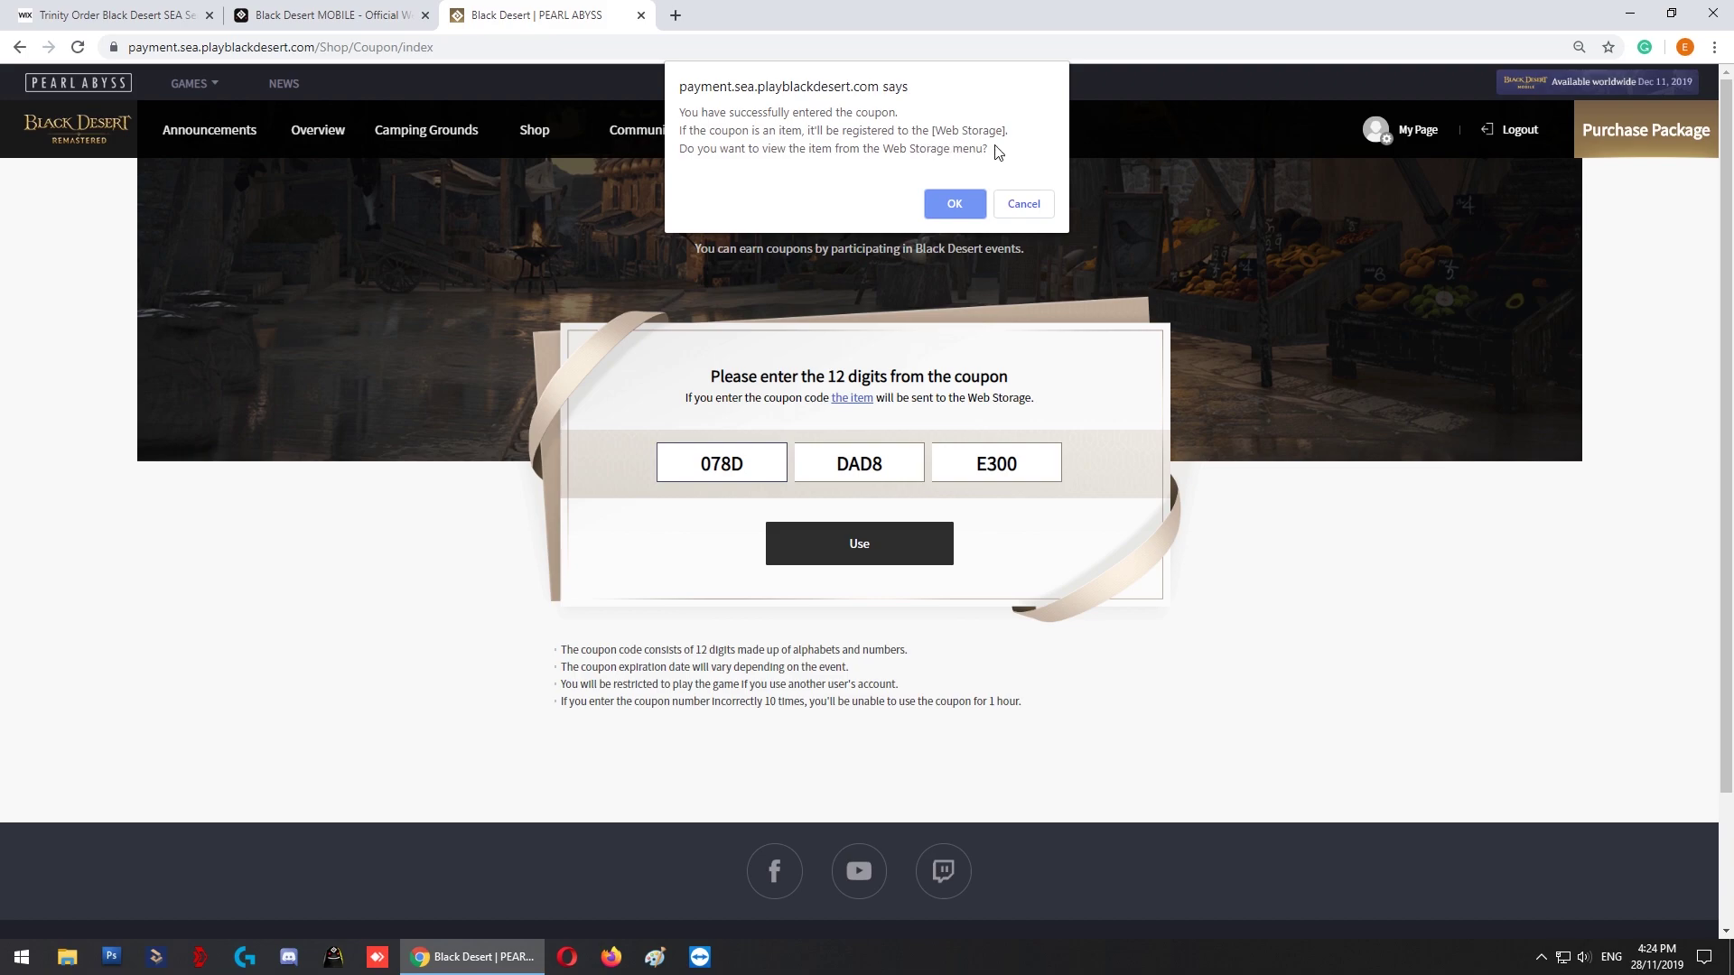
left_click(952, 205)
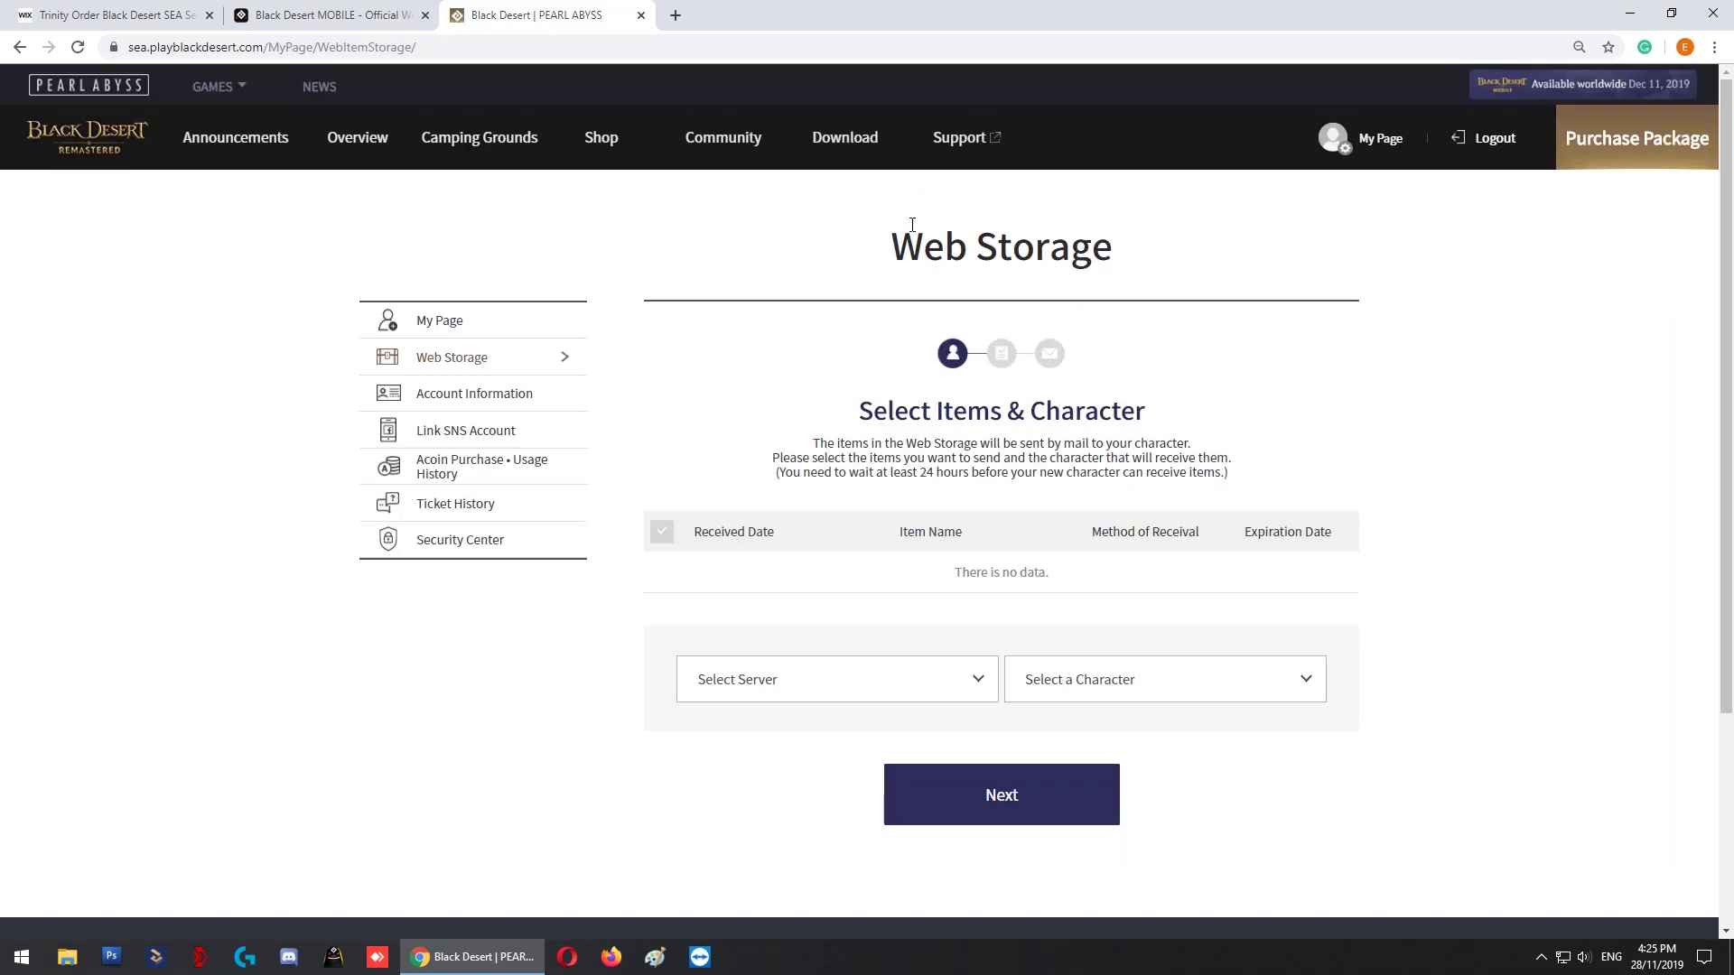
left_click(456, 327)
Confirm Owned Packages lists GAME PASS - MOBILE PRE-REGISTRATION, then return to the Trinity Order guild site.
scroll(696, 341, "down", 1)
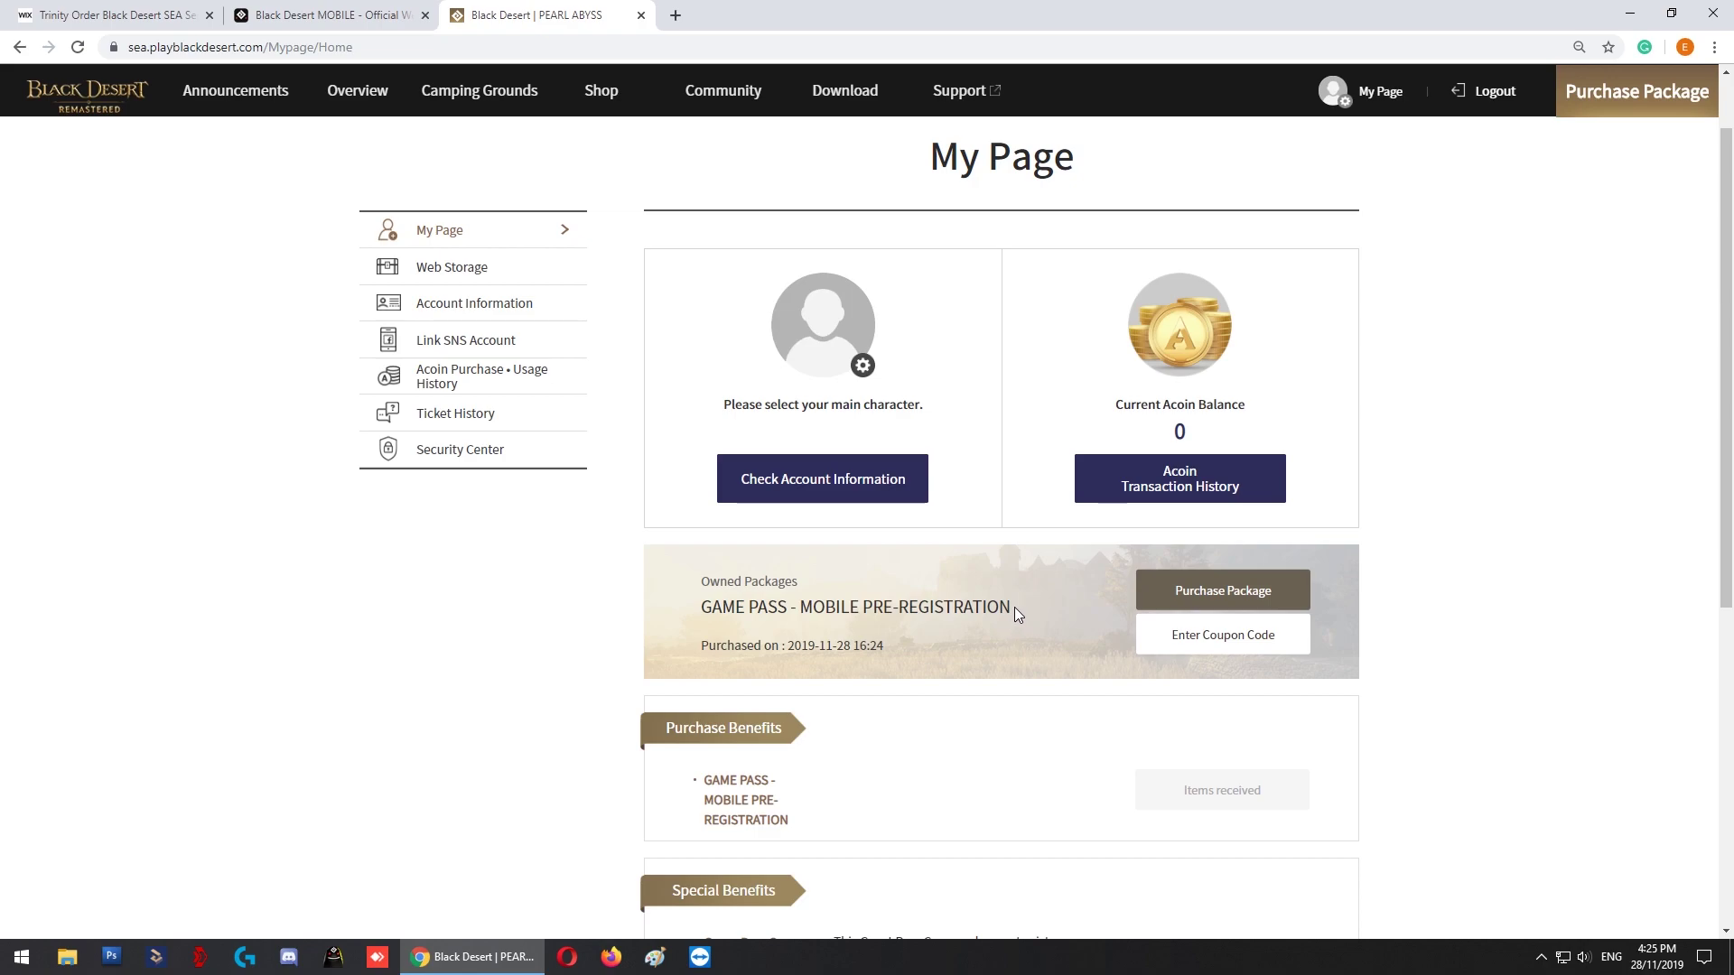
scroll(782, 316, "up", 1)
mouse_move(844, 149)
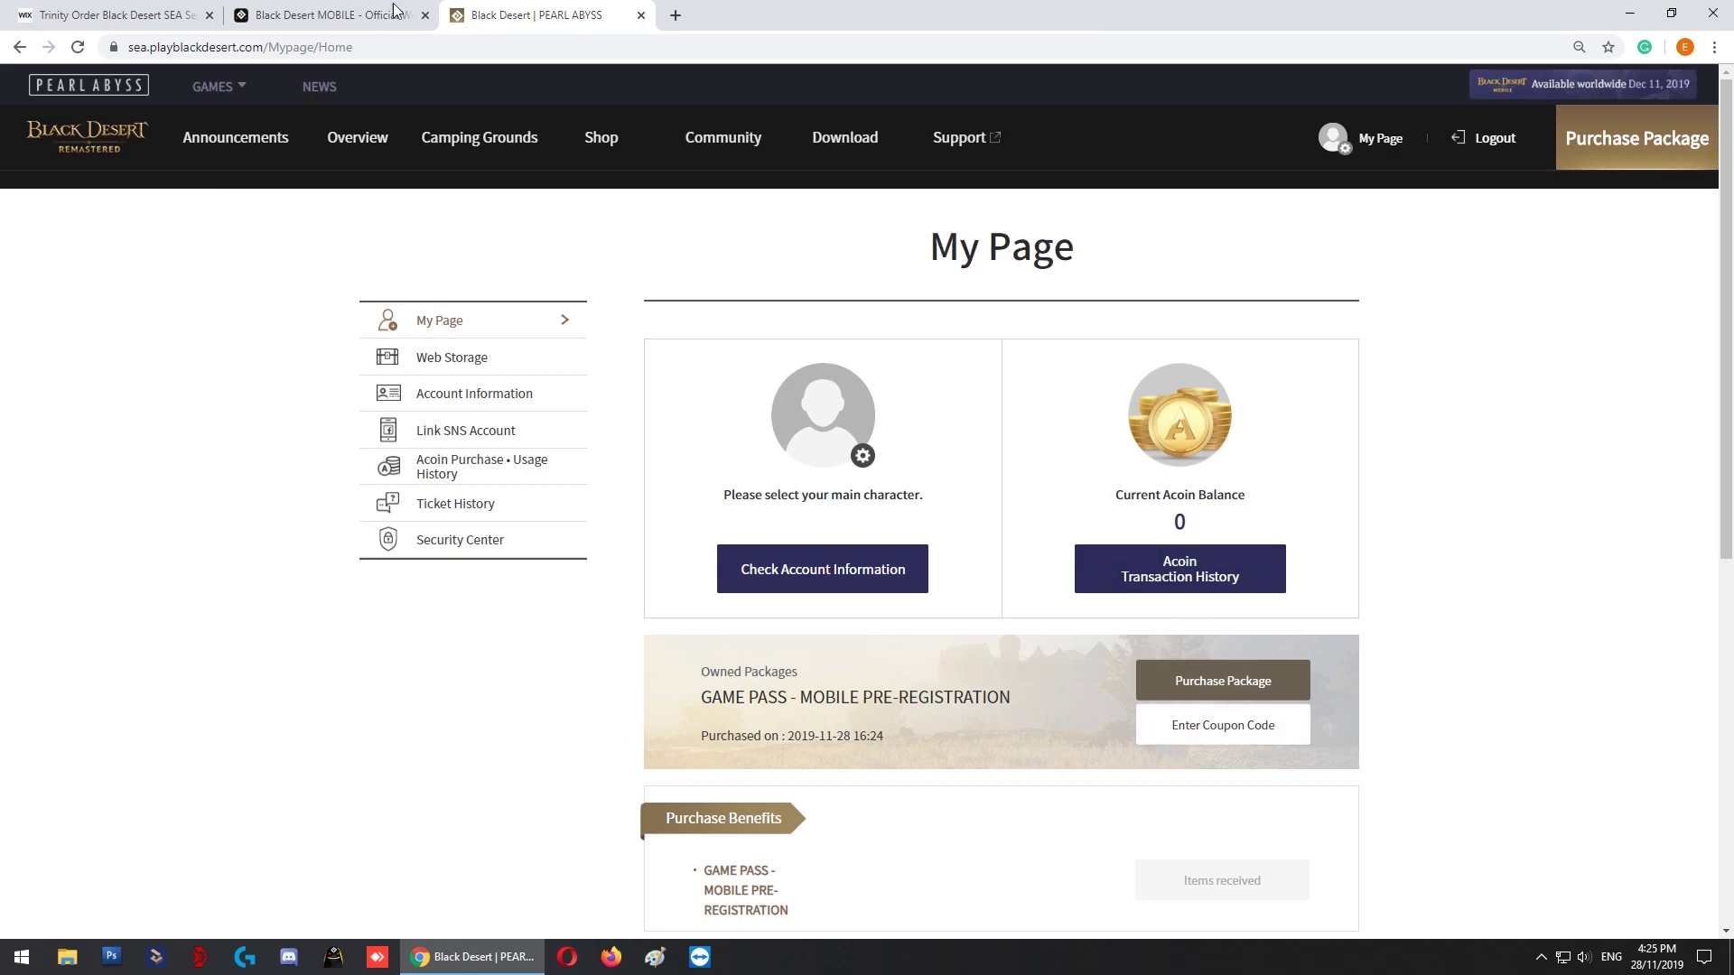
left_click(99, 14)
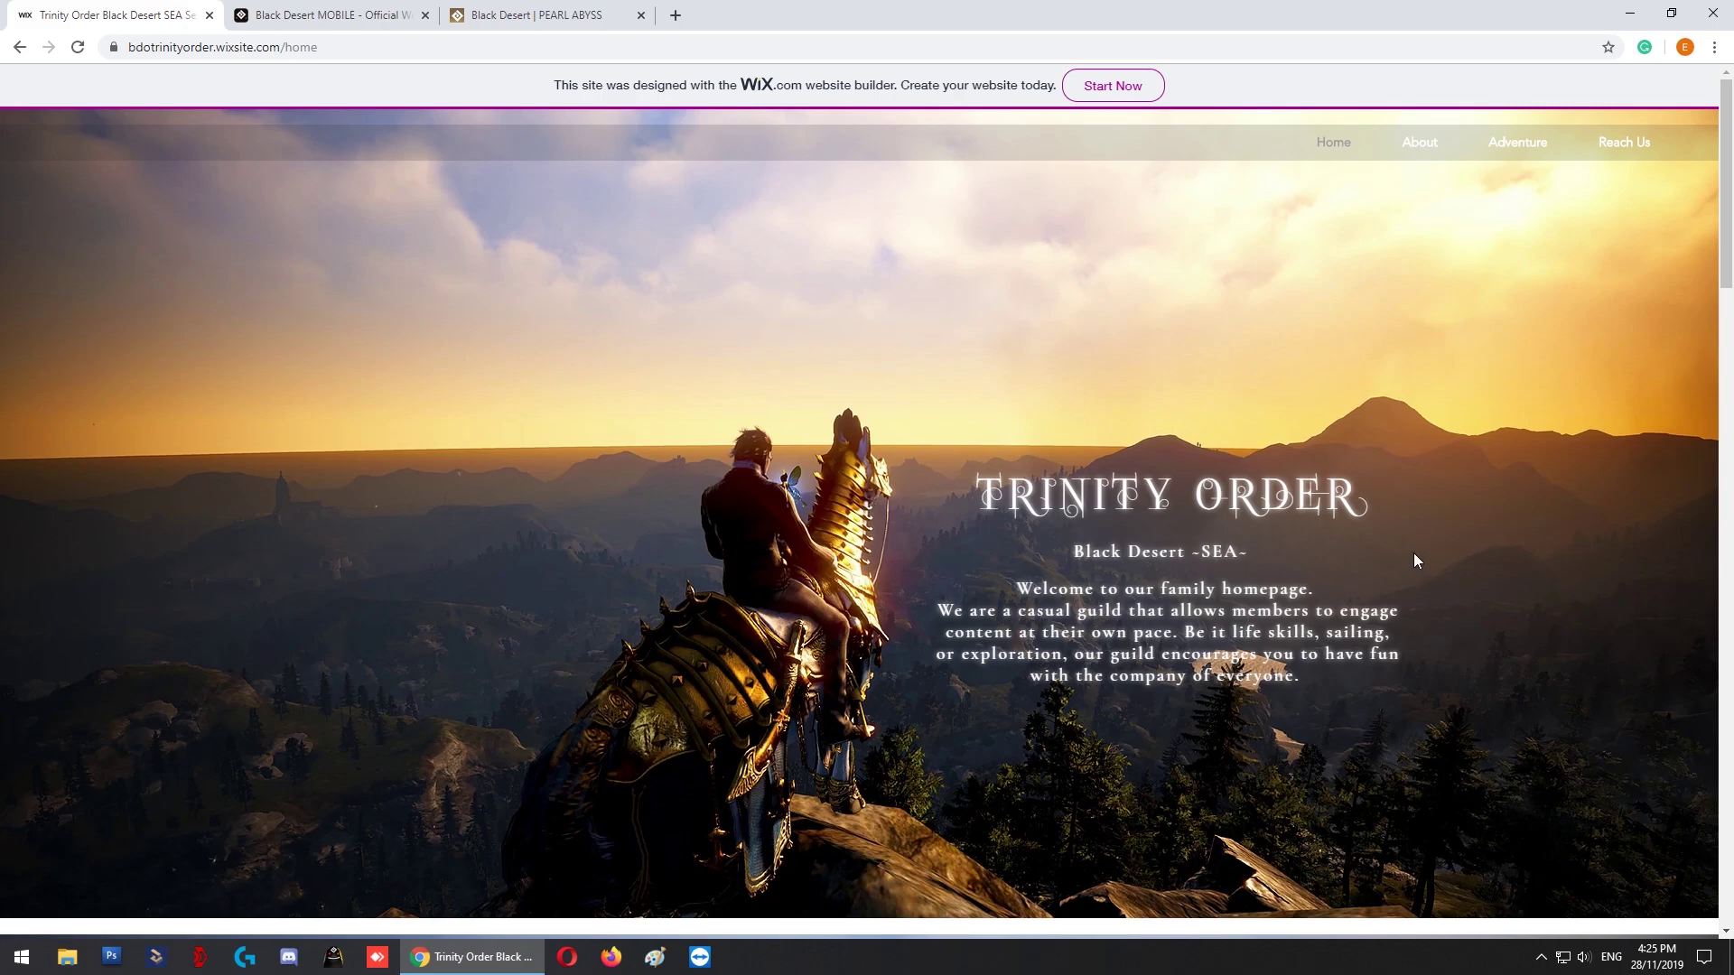